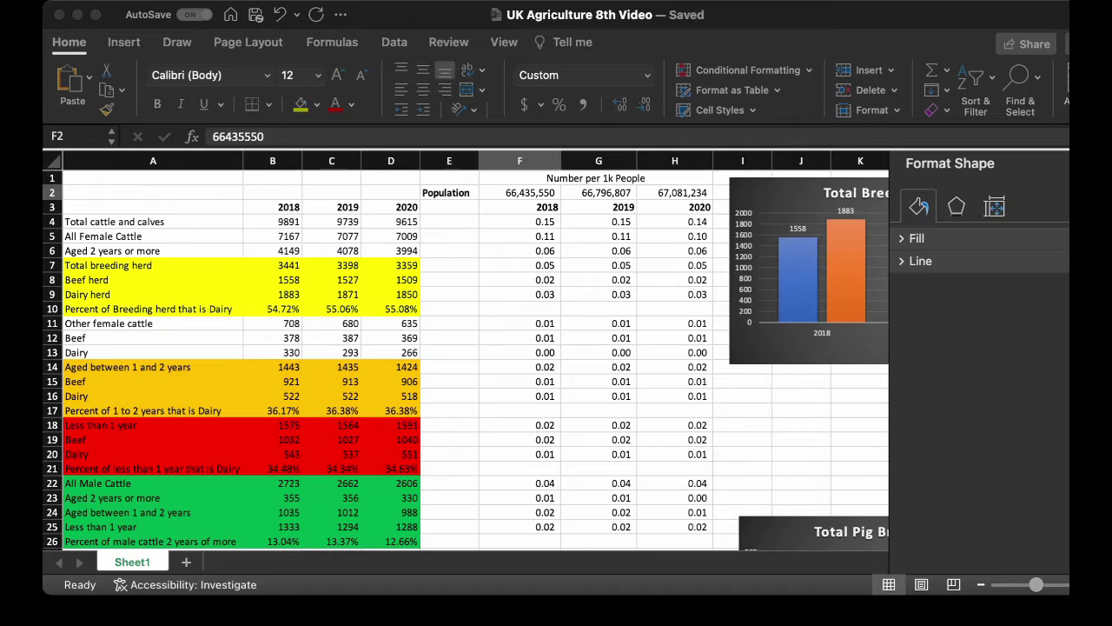
# Switch to the UK Agriculture 8th Video workbook in Excel and review the 2018 cattle figures down to the total breeding herd.
pyautogui.press('super+Tab')
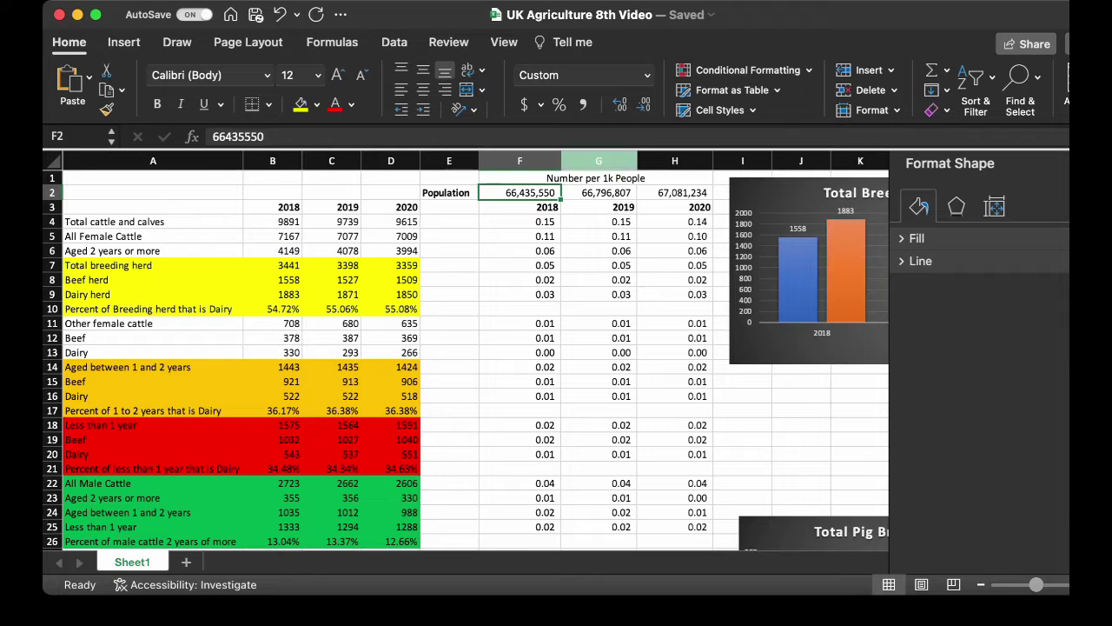
pyautogui.click(272, 221)
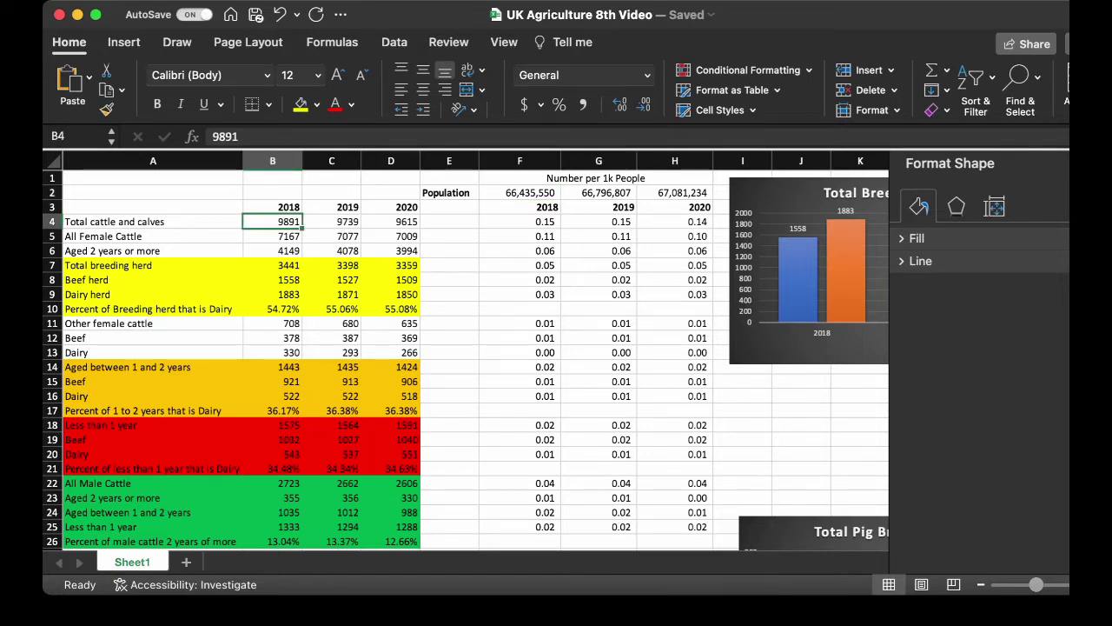
pyautogui.press('Down')
pyautogui.press('Down')
pyautogui.press('Down')
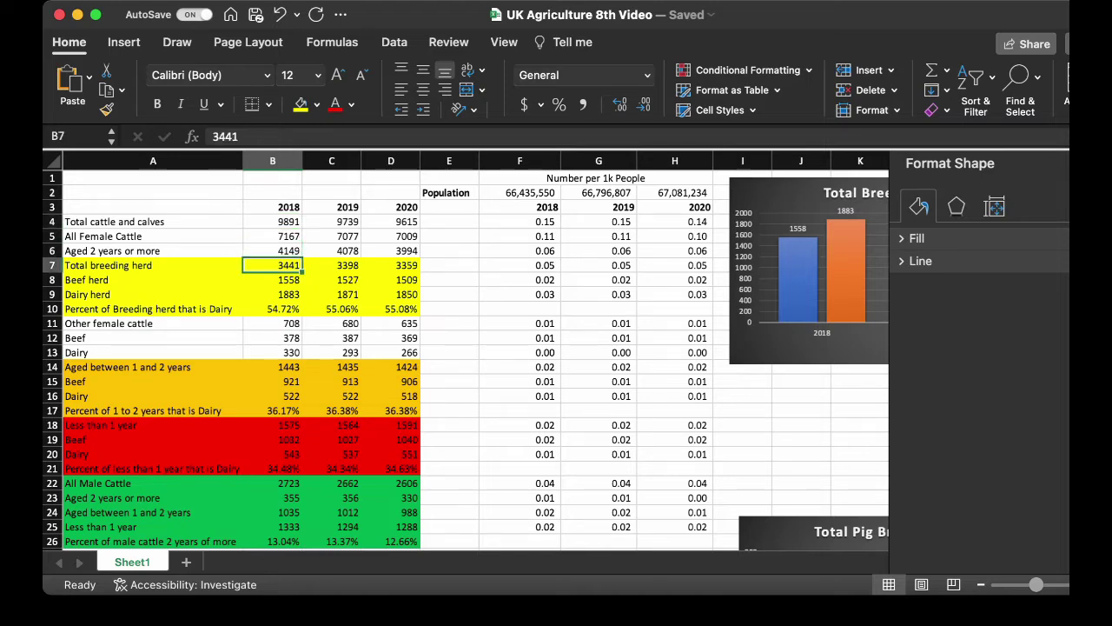
pyautogui.click(152, 265)
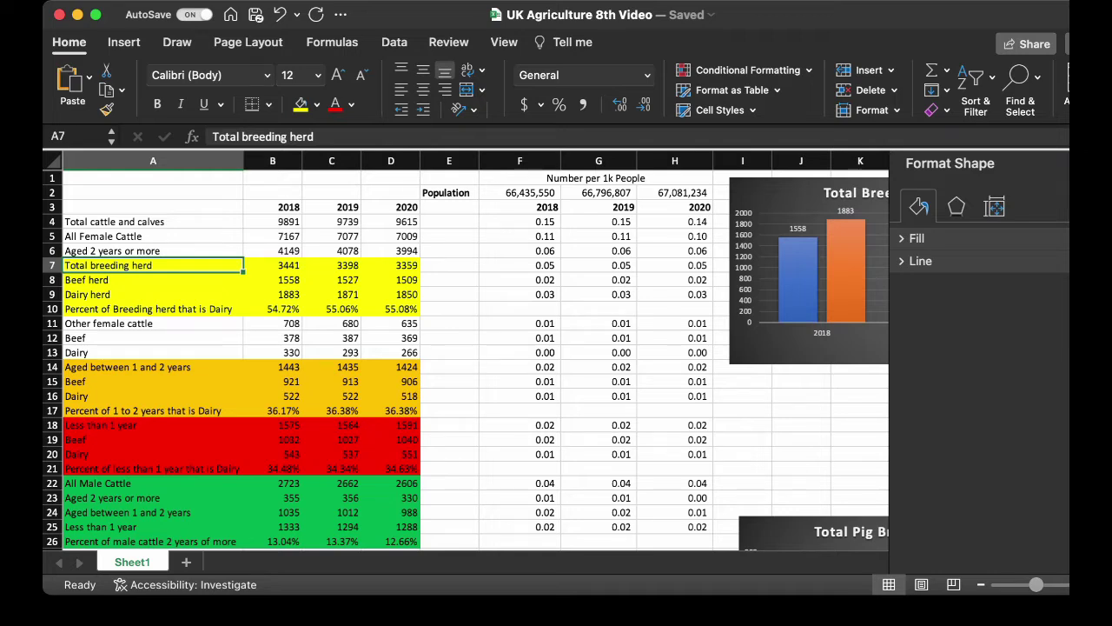
# Check the combined 2018 beef and dairy herd figures in B8:B9 against the total breeding herd.
pyautogui.click(152, 280)
pyautogui.click(272, 280)
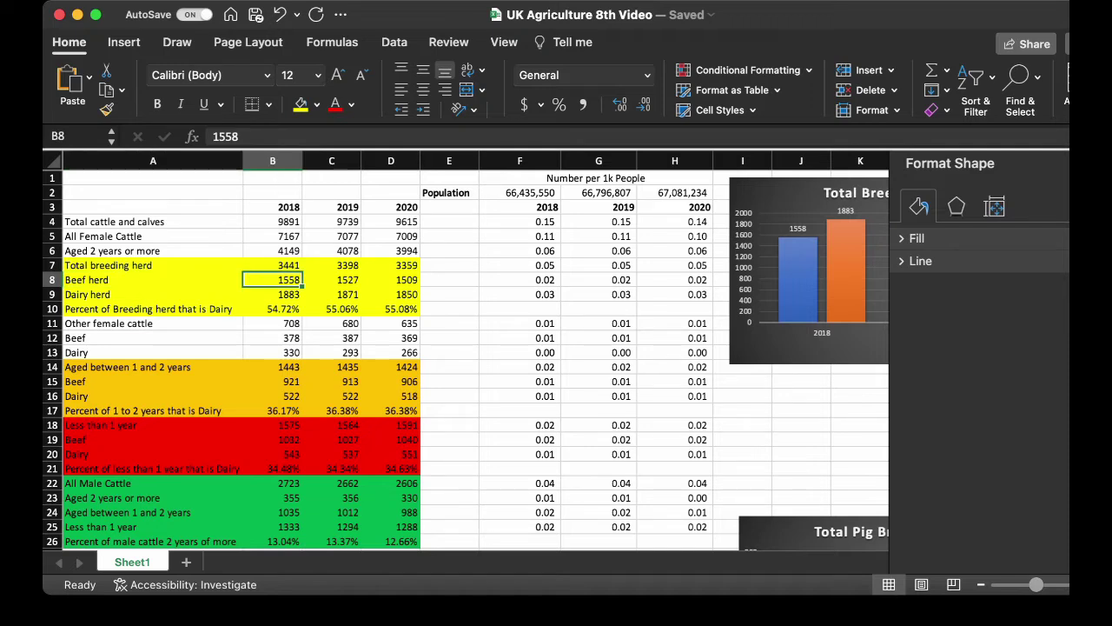
pyautogui.hotkey('shift', 'Down')
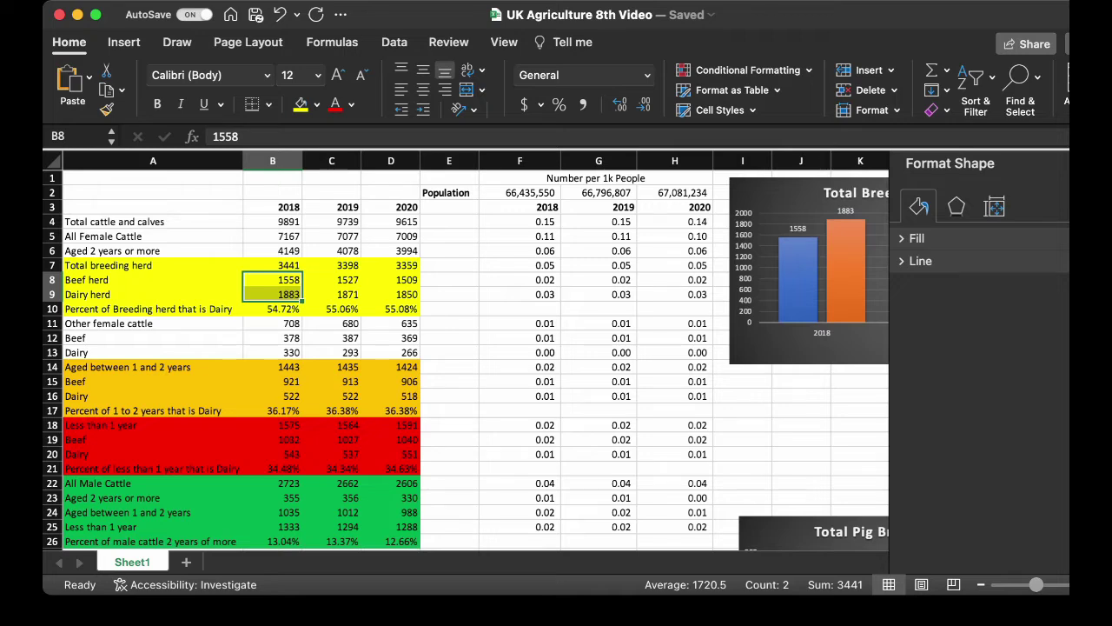
pyautogui.click(272, 265)
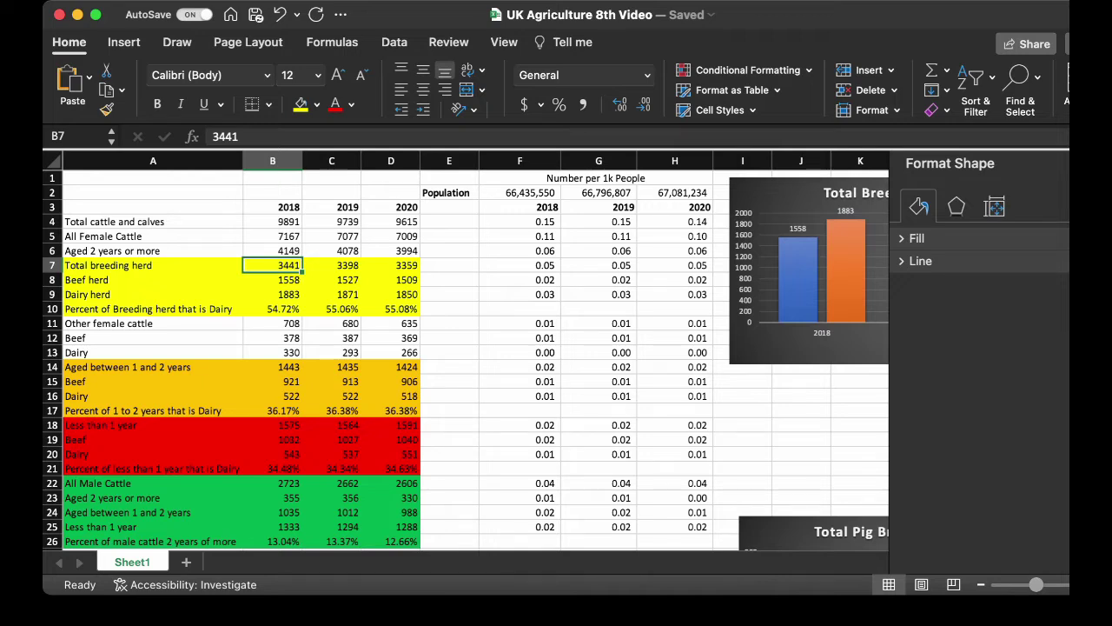
# Examine the formulas for the dairy percentage of the breeding herd for 2018, 2019 and 2020.
pyautogui.click(272, 309)
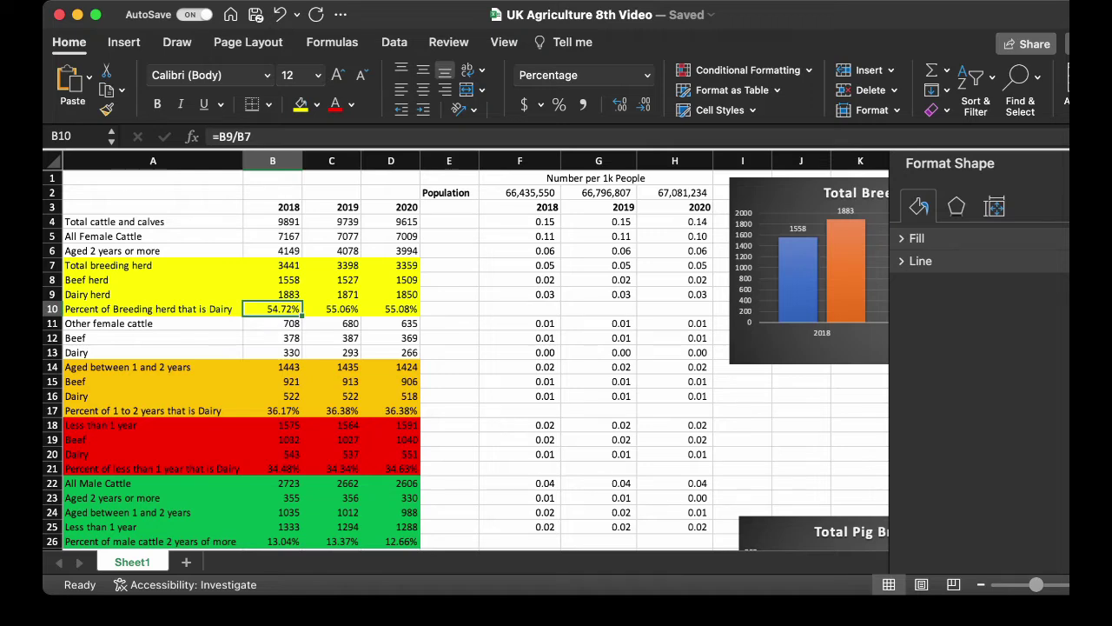
pyautogui.click(331, 308)
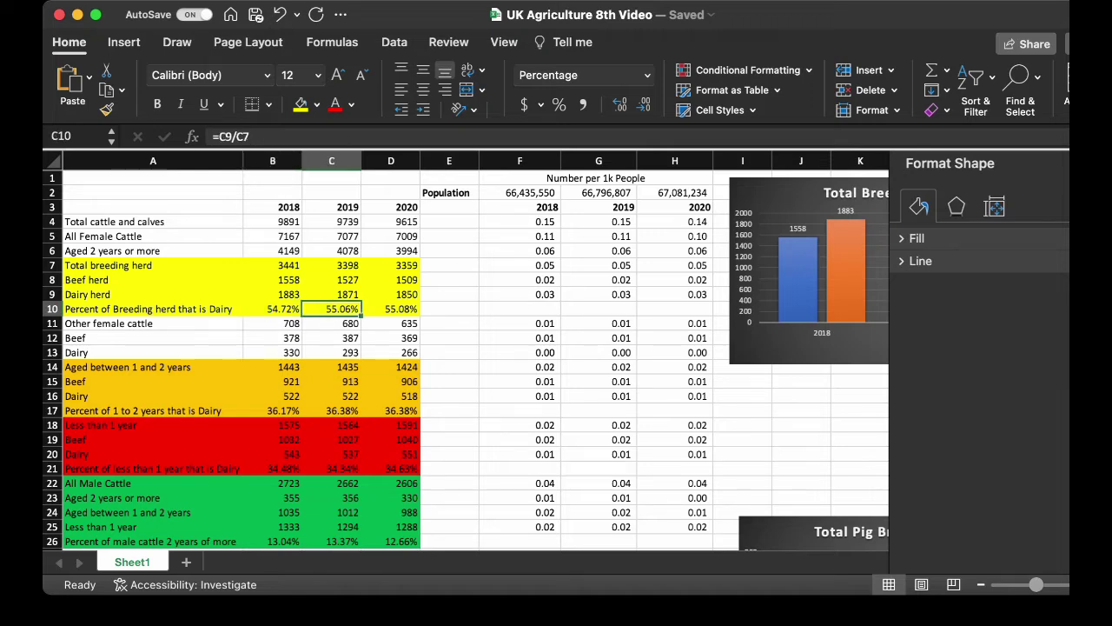
pyautogui.click(272, 308)
pyautogui.click(391, 308)
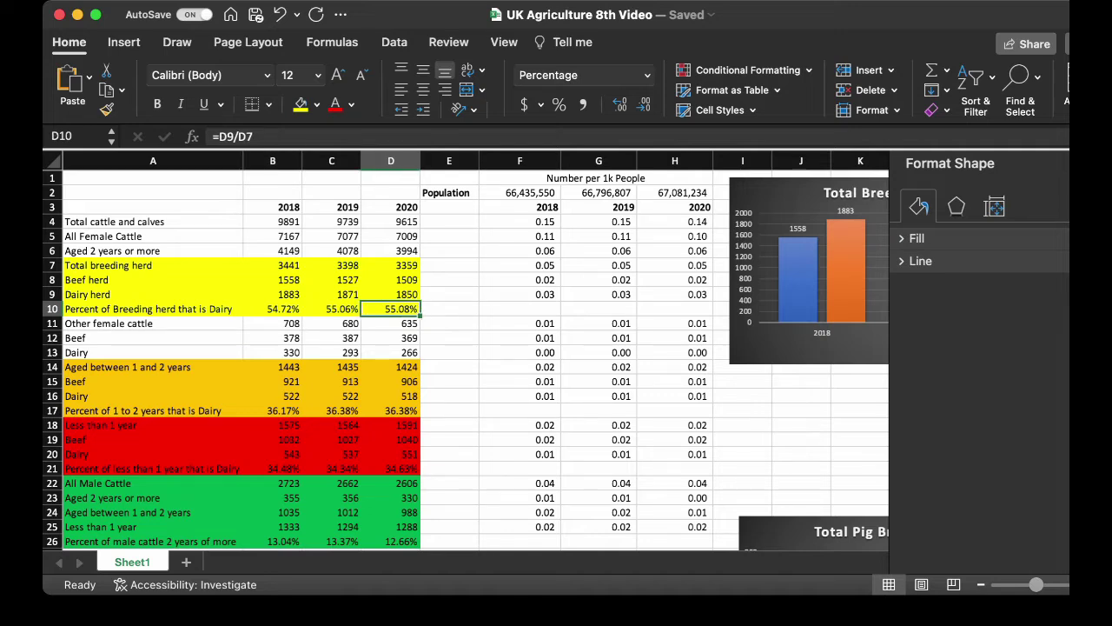
# Inspect the number per 1k people formulas for total cattle, all female cattle and cattle aged 2 years or more.
pyautogui.click(520, 308)
pyautogui.click(519, 280)
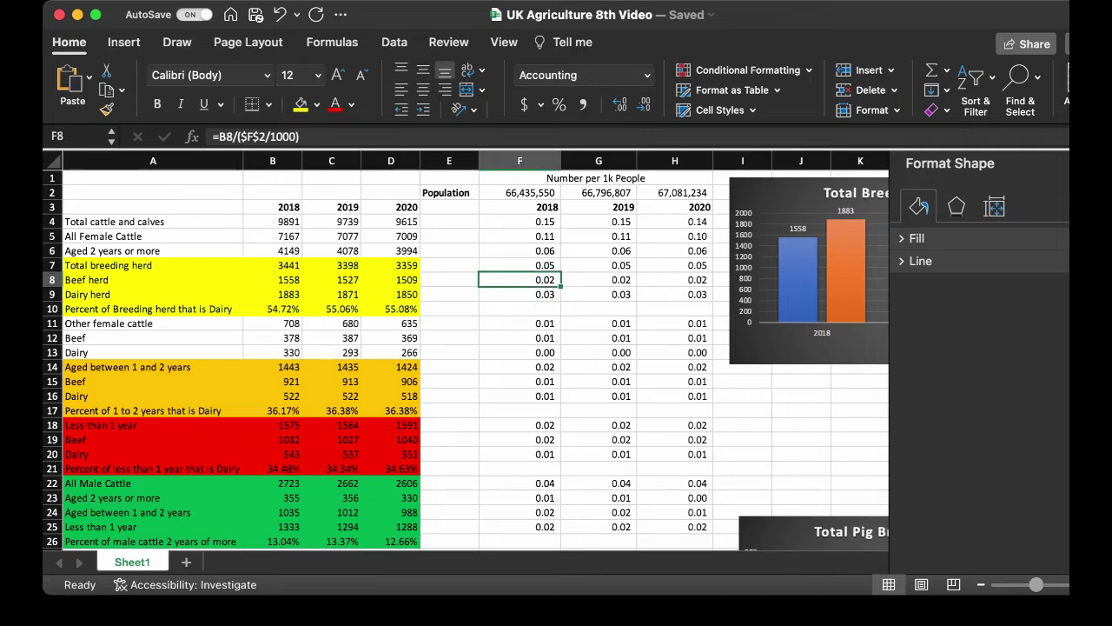
pyautogui.click(520, 221)
pyautogui.click(519, 207)
pyautogui.click(520, 221)
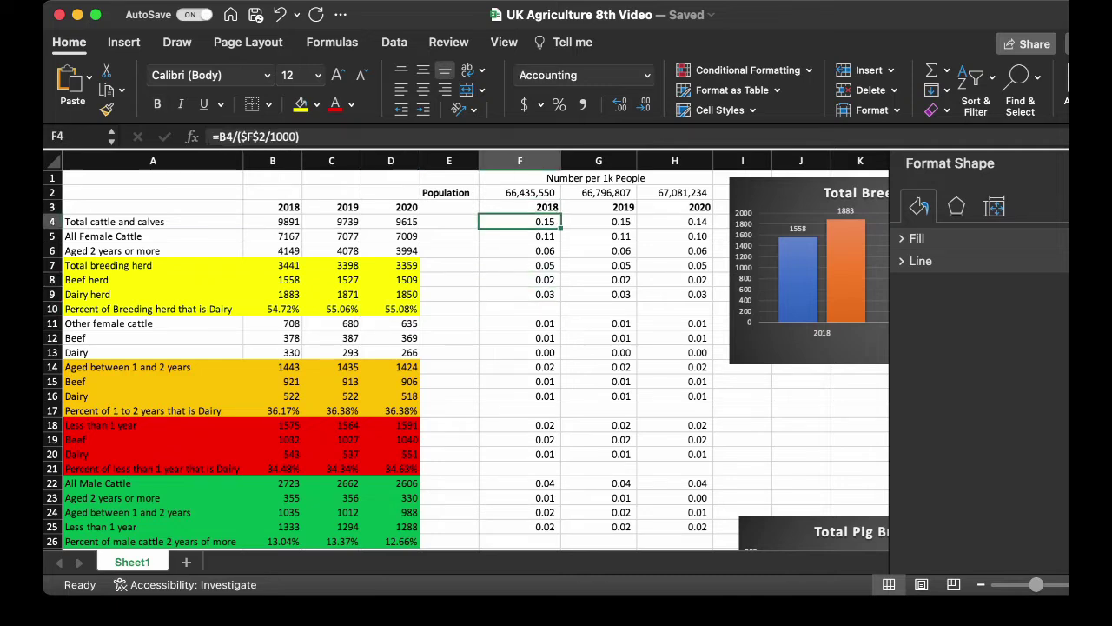
pyautogui.click(598, 221)
pyautogui.click(674, 222)
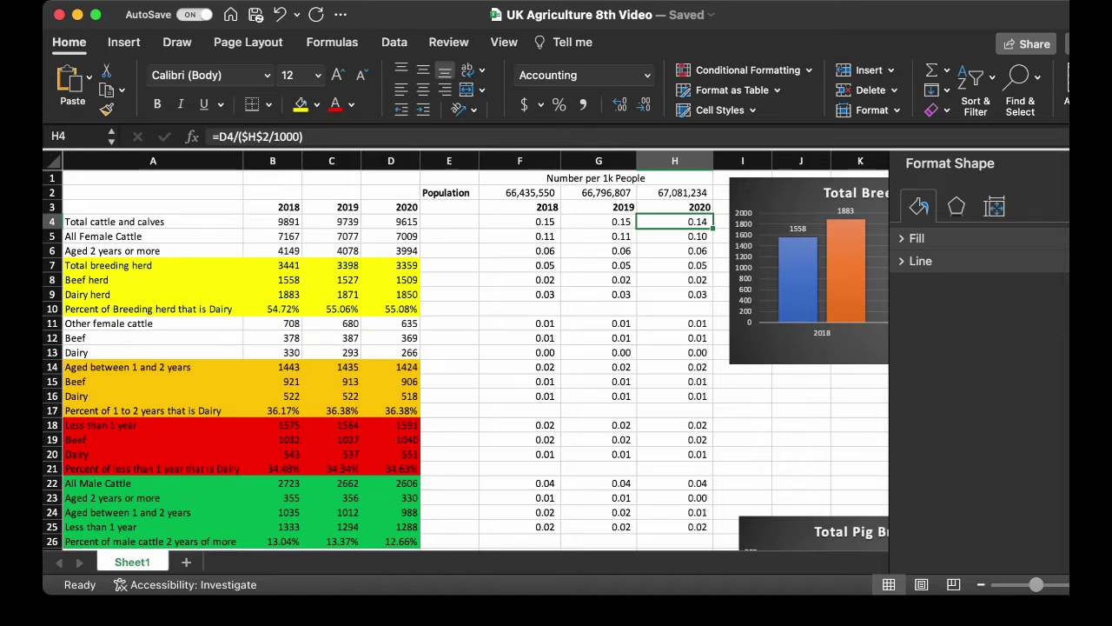
pyautogui.click(520, 221)
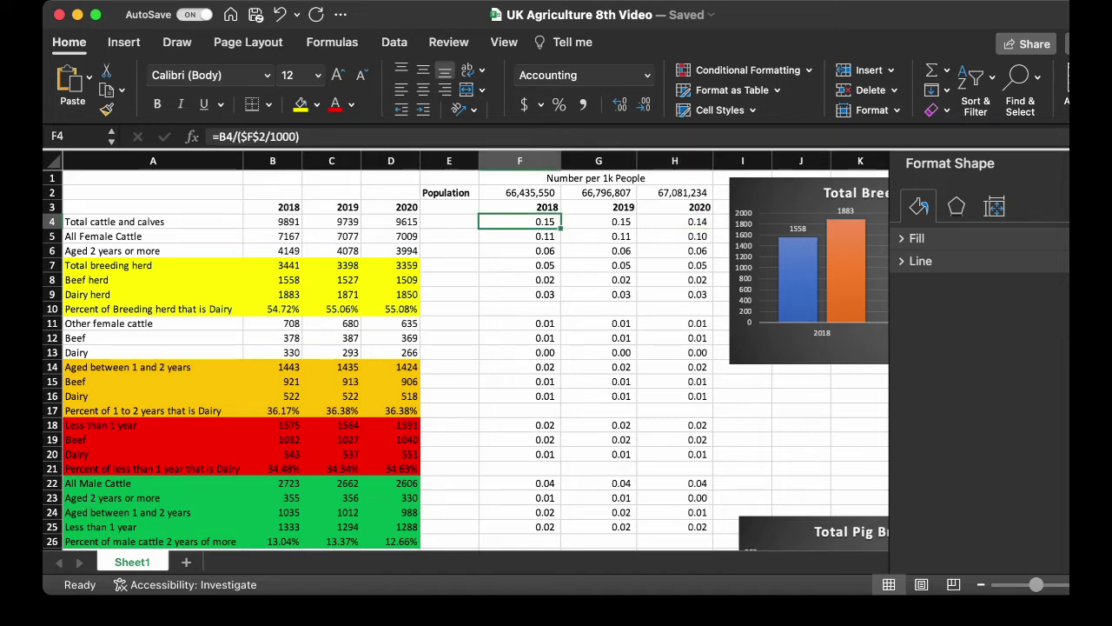
pyautogui.click(520, 250)
pyautogui.click(520, 235)
pyautogui.click(598, 236)
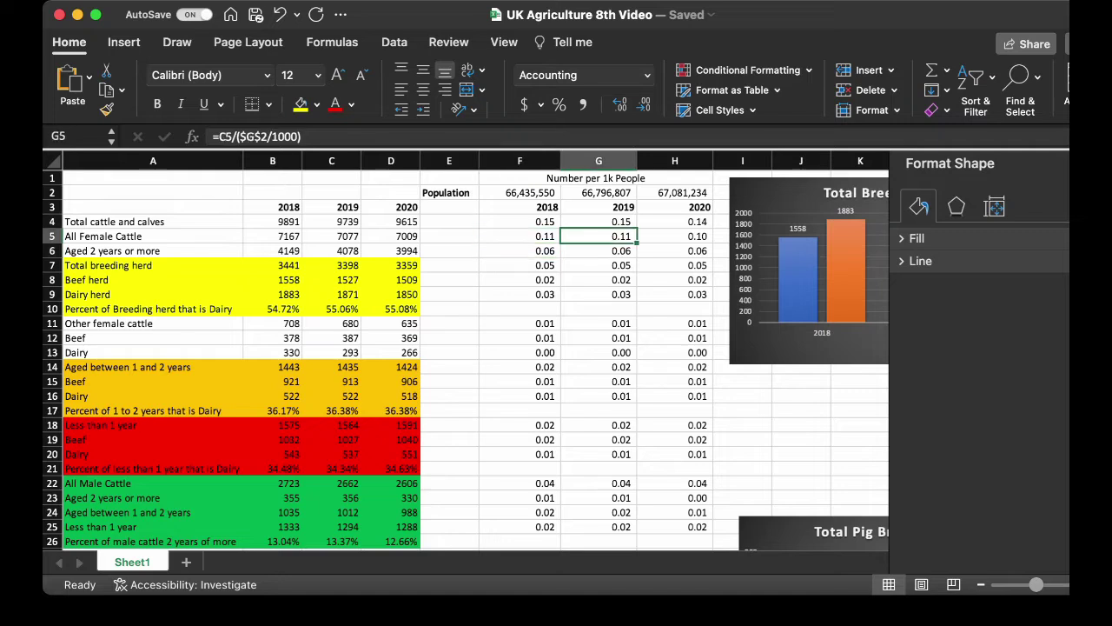
pyautogui.click(598, 251)
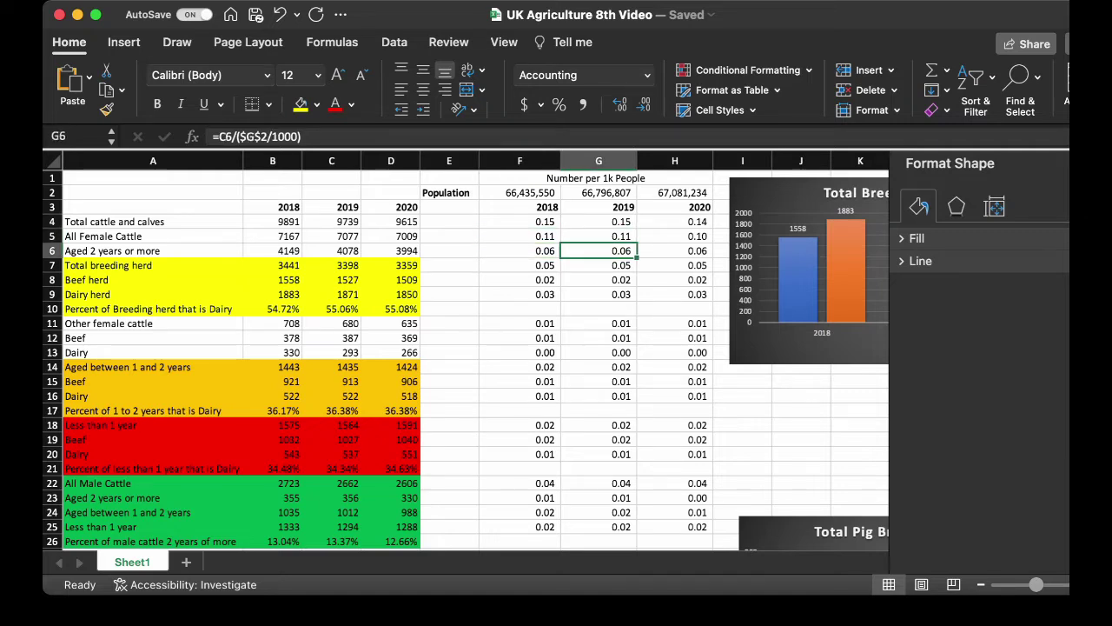
# Review the population figures for 2018, 2019 and 2020 in row 2.
pyautogui.click(520, 192)
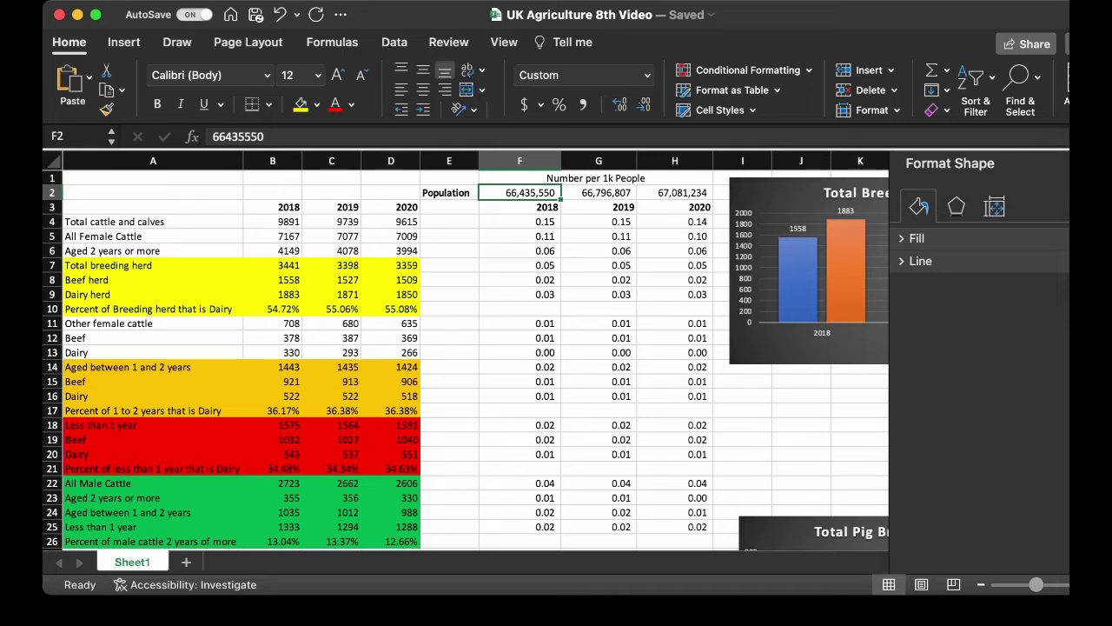
pyautogui.click(597, 192)
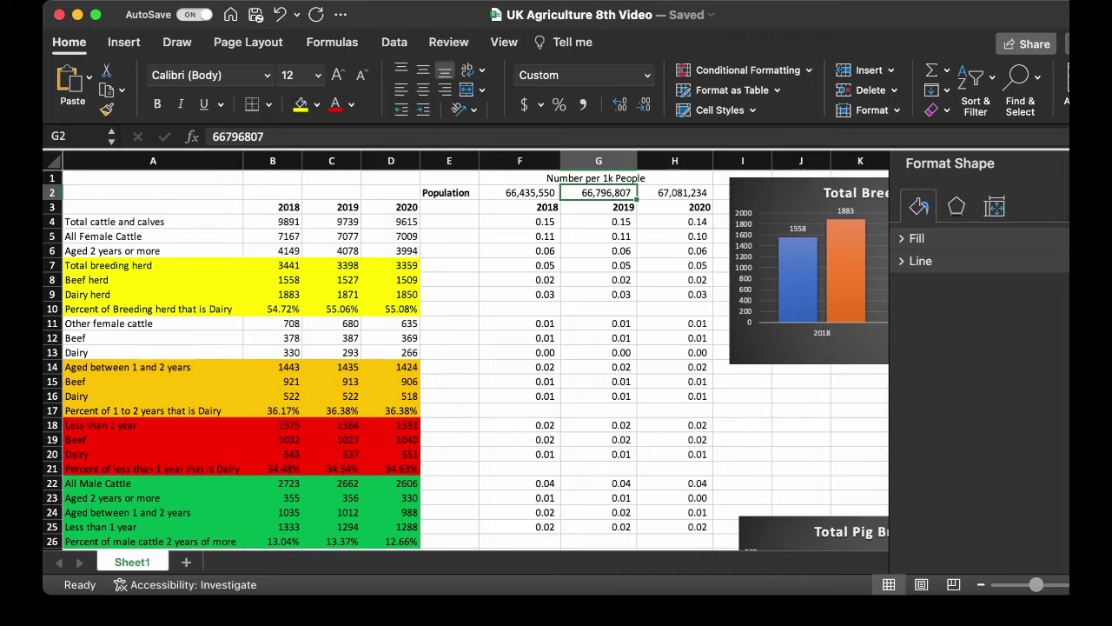
pyautogui.click(675, 192)
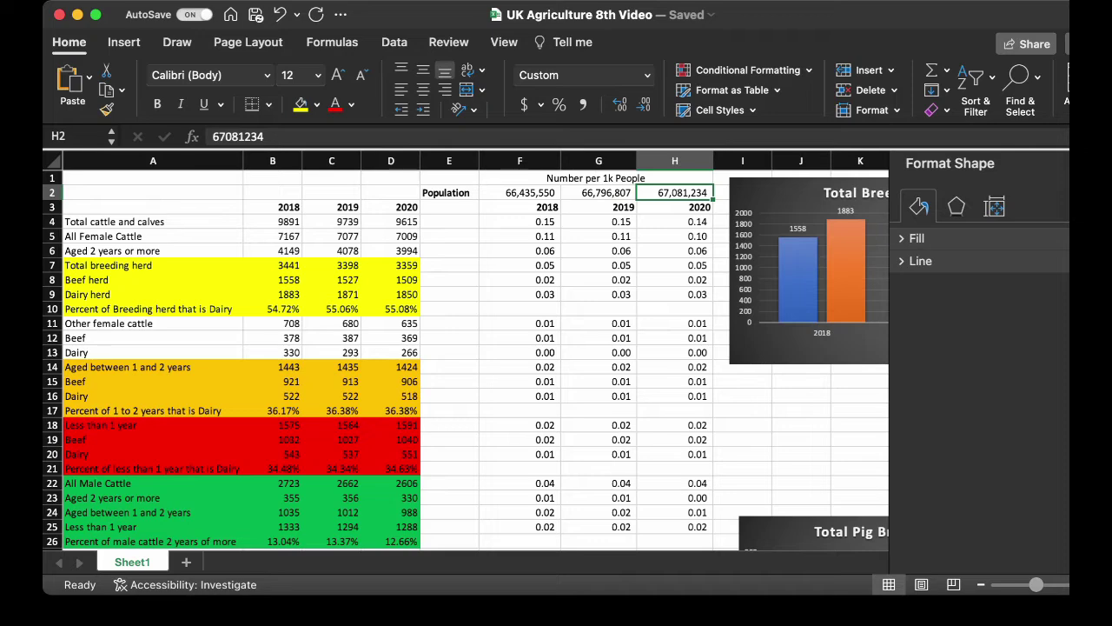
# View the whole Total Breeding Herd Composition chart, and return to the first columns of the sheet.
pyautogui.press('Right')
pyautogui.press('Right')
pyautogui.press('Right')
pyautogui.press('Right')
pyautogui.press('Right')
pyautogui.press('Right')
pyautogui.press('Right')
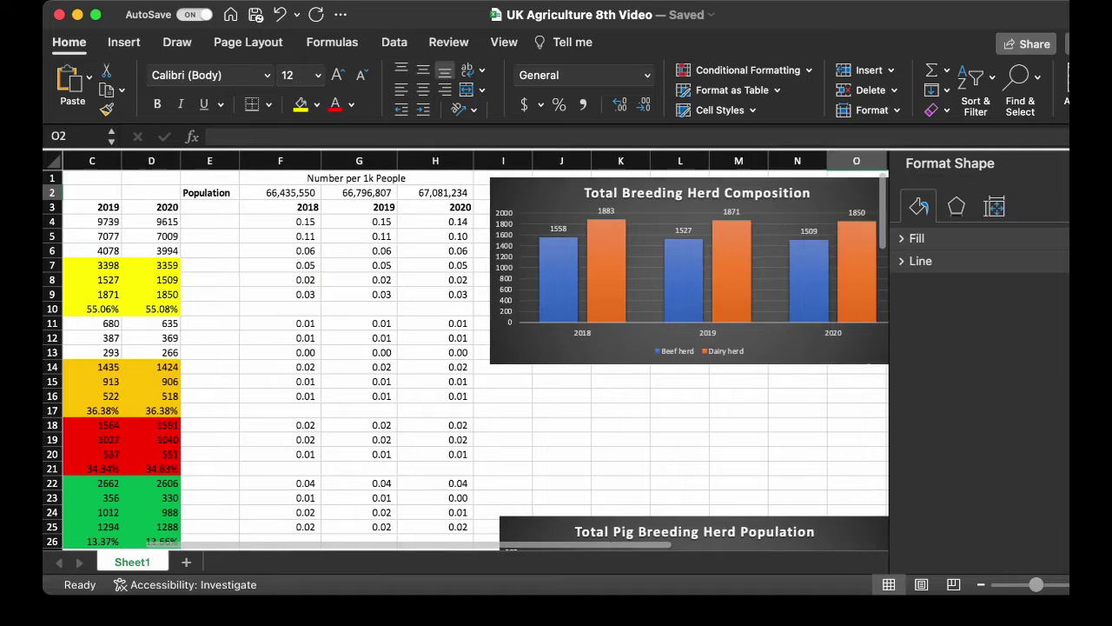
pyautogui.press('Right')
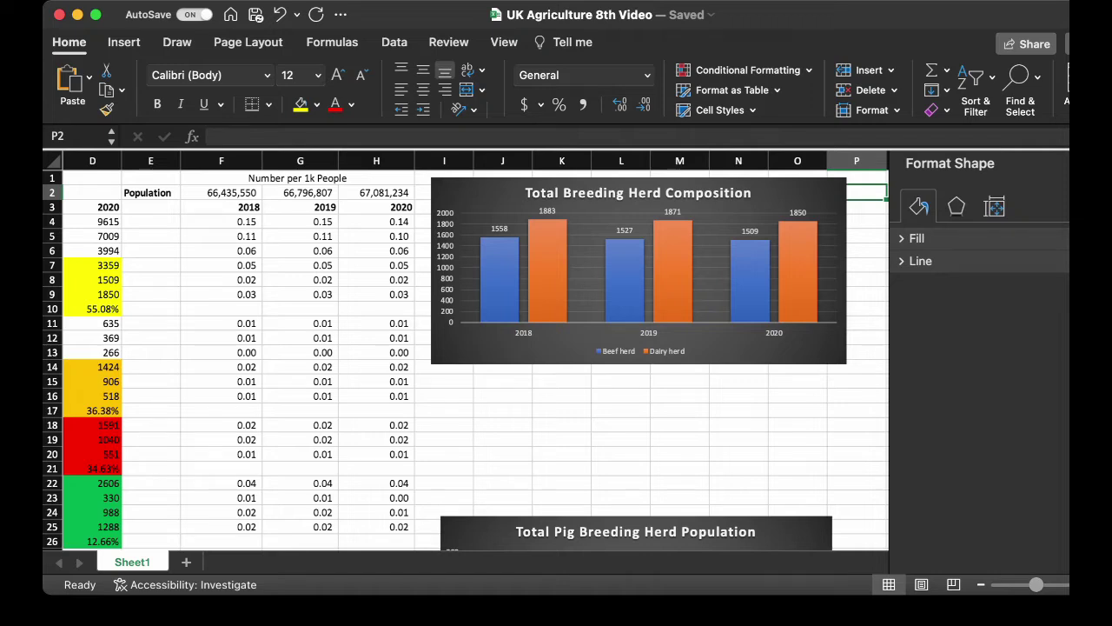
pyautogui.scroll(1, 469, 357)
pyautogui.hscroll(-5, 469, 356)
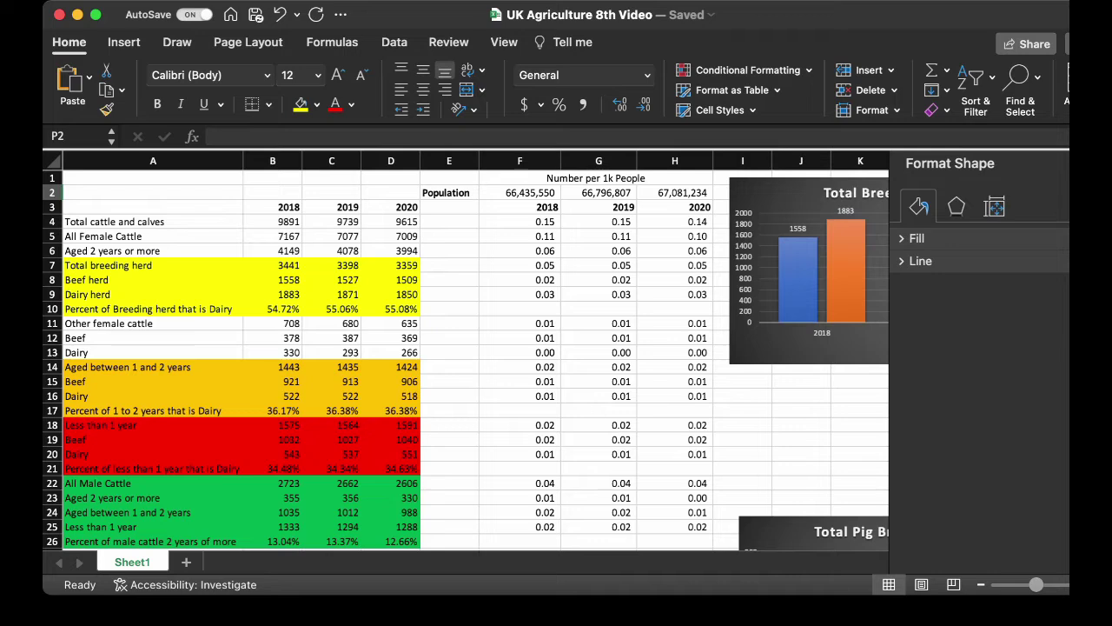
# Recheck the 2018 per-1k formula for total cattle, and read the row labels in column A down to Total pigs.
pyautogui.click(520, 222)
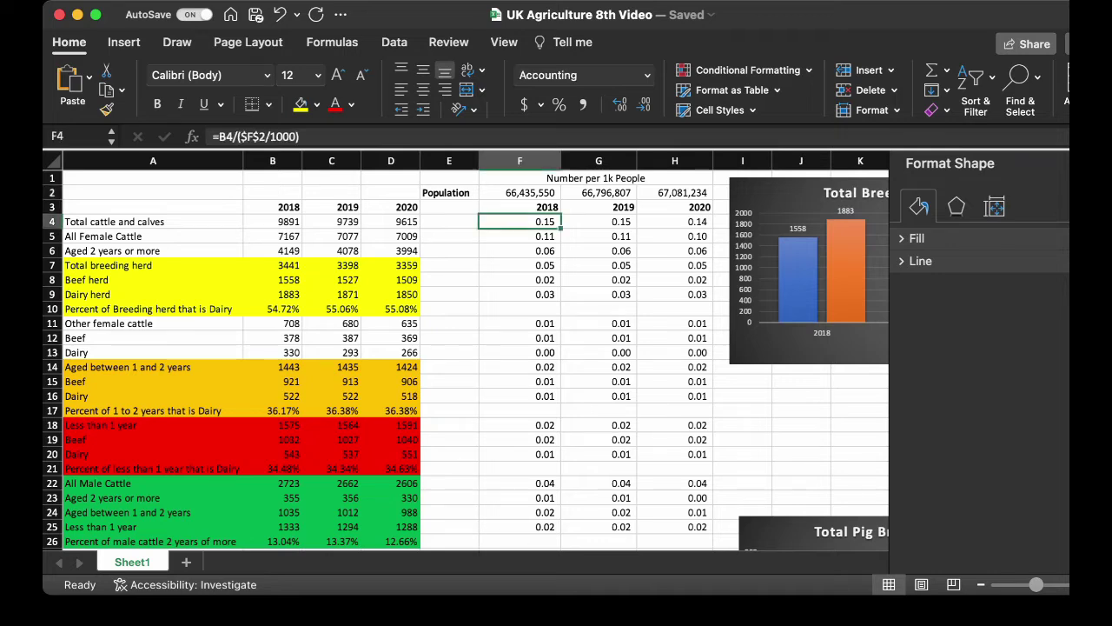
pyautogui.click(449, 221)
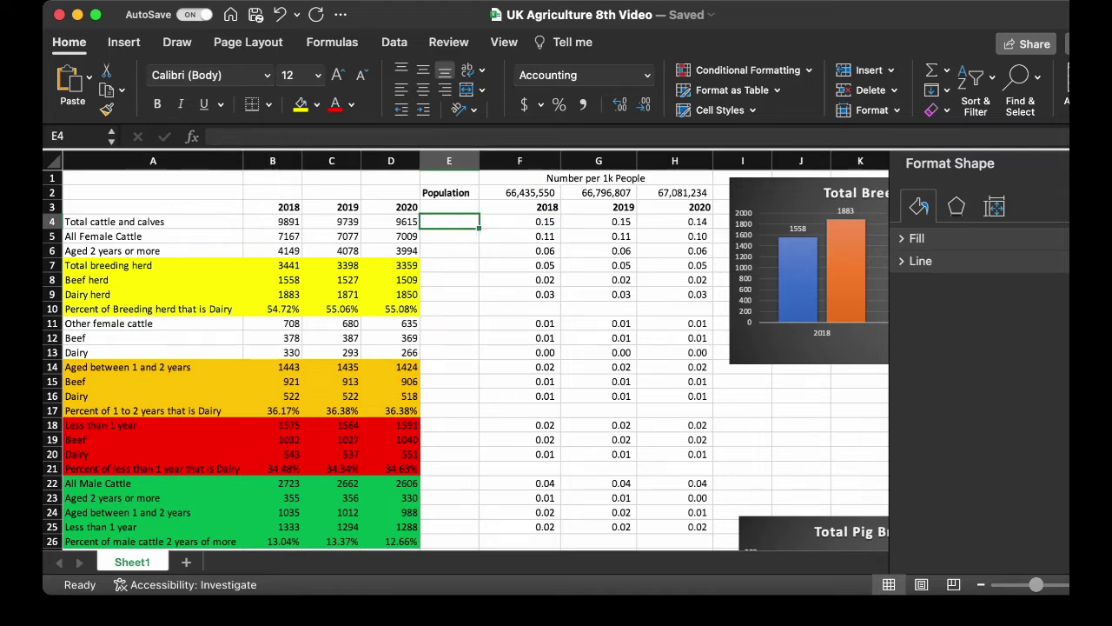
pyautogui.click(153, 280)
pyautogui.click(153, 323)
pyautogui.click(152, 352)
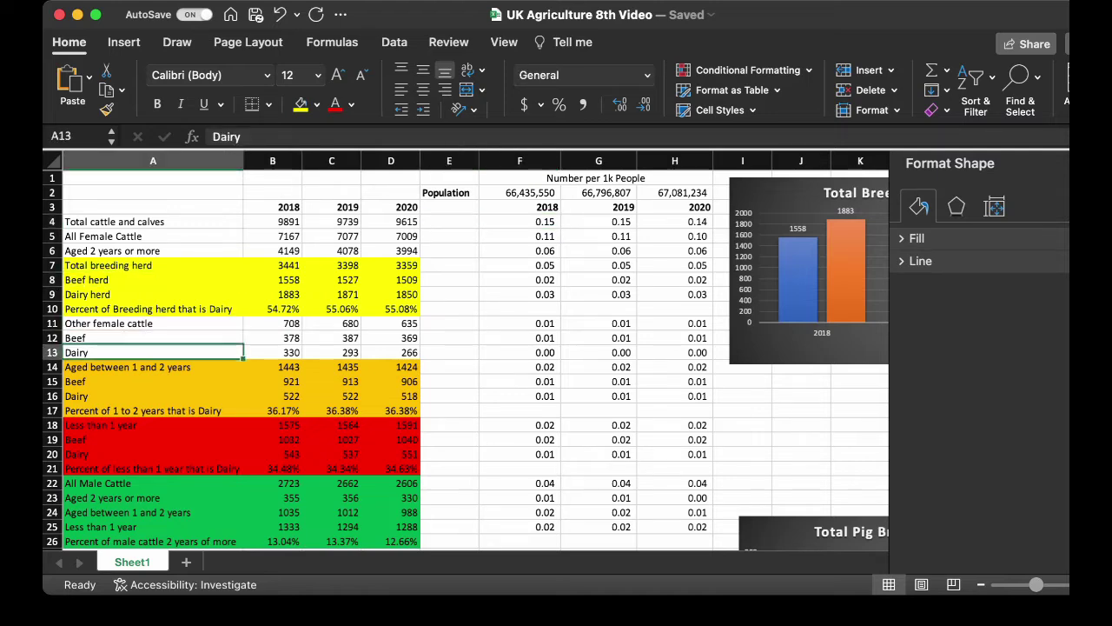
pyautogui.click(153, 367)
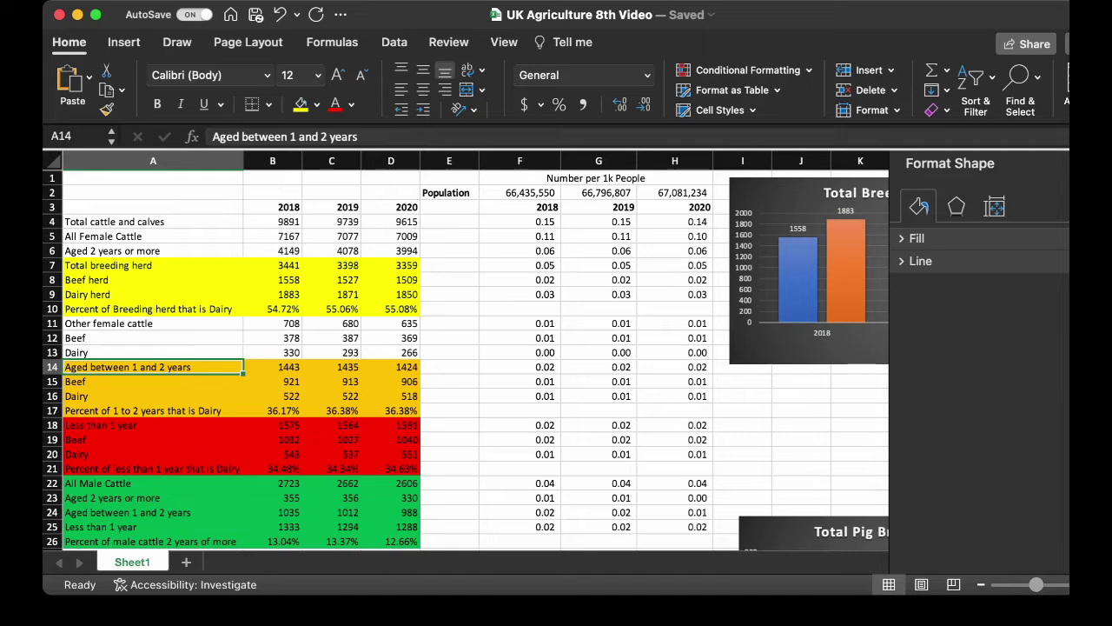
pyautogui.click(152, 512)
pyautogui.press('Down')
pyautogui.press('Down')
pyautogui.press('Down')
pyautogui.press('Down')
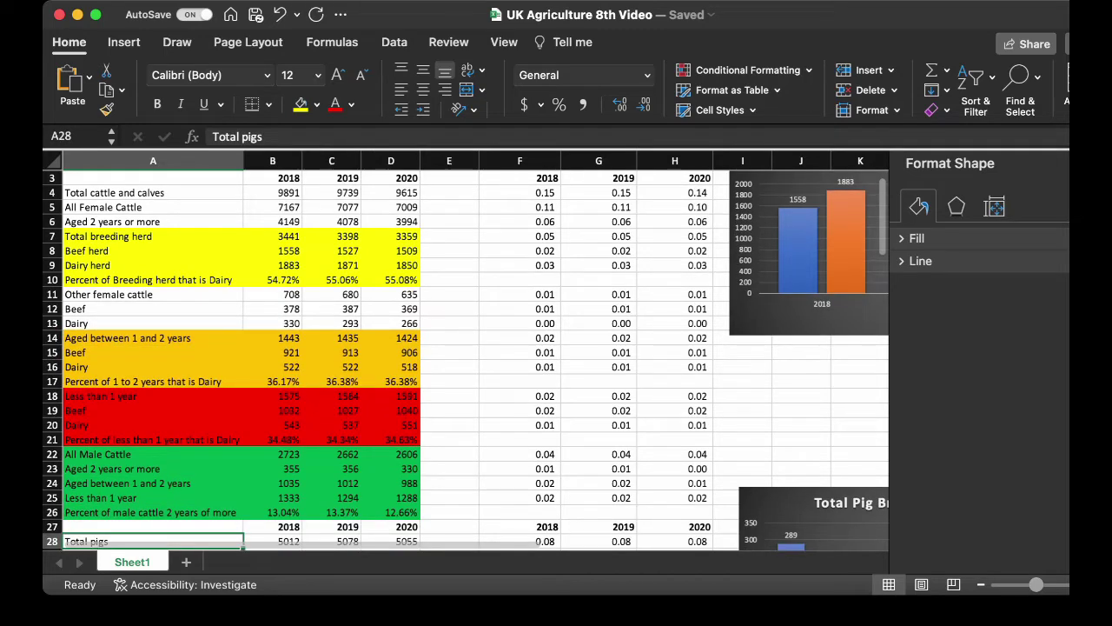
# Review the yearly counts for cattle aged between 1 and 2 years and the beef row beneath them.
pyautogui.click(153, 352)
pyautogui.click(153, 338)
pyautogui.click(272, 338)
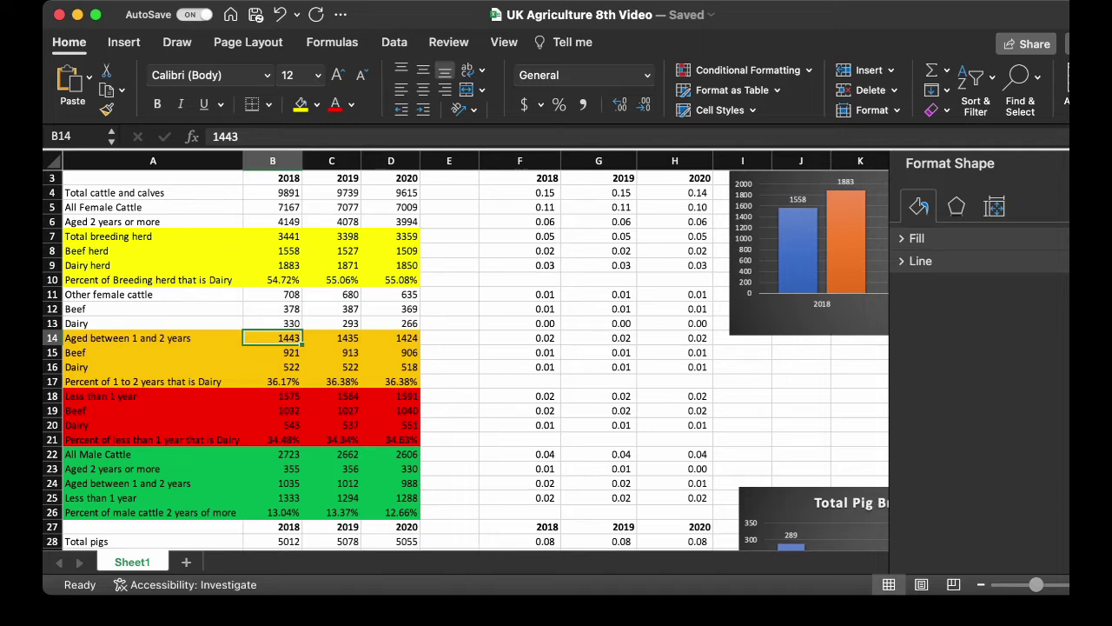
pyautogui.click(331, 337)
pyautogui.click(390, 337)
pyautogui.click(331, 337)
pyautogui.click(272, 337)
pyautogui.click(331, 351)
pyautogui.click(272, 352)
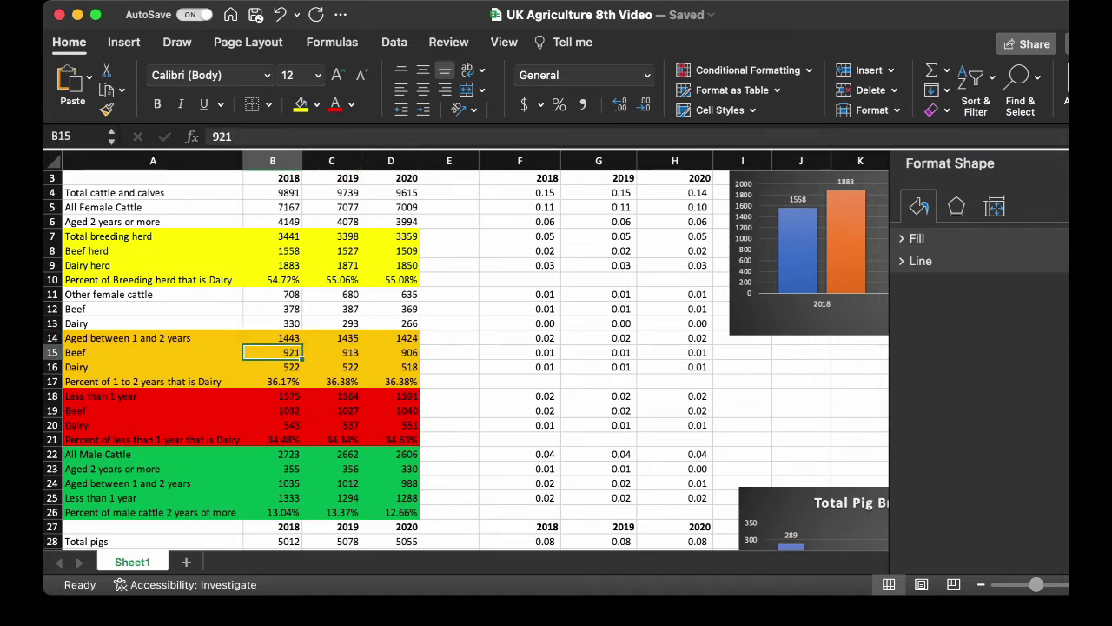
# Examine the dairy count and the dairy percentage formula for cattle aged 1 to 2 years.
pyautogui.click(390, 366)
pyautogui.click(390, 382)
pyautogui.click(272, 381)
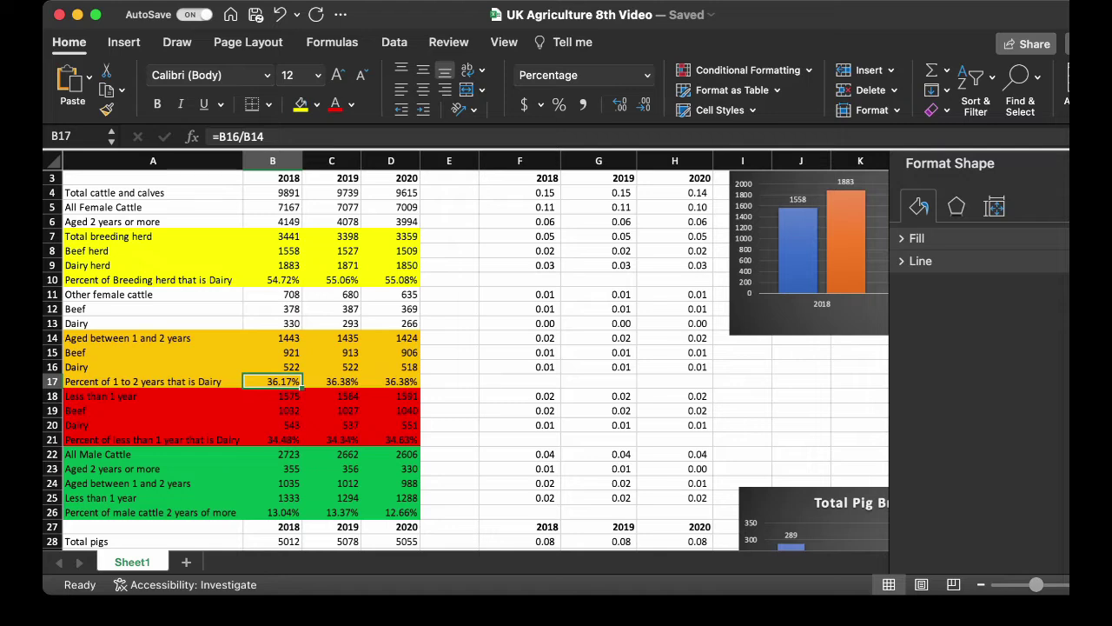
# Examine the beef count, dairy percentage and 2020 total for cattle less than 1 year old.
pyautogui.click(272, 410)
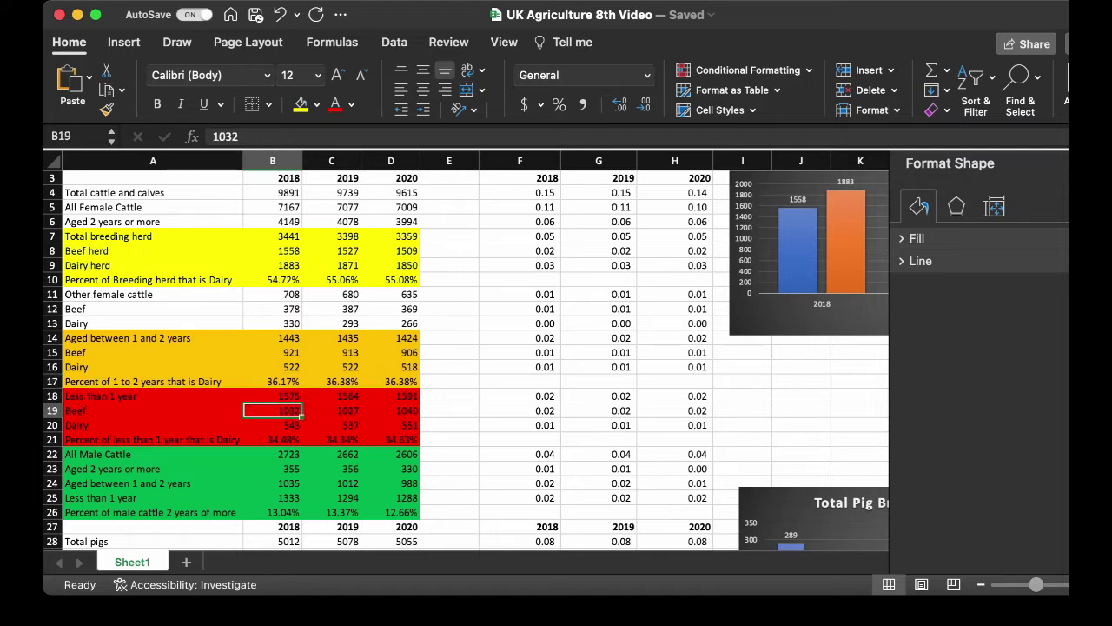
pyautogui.click(272, 439)
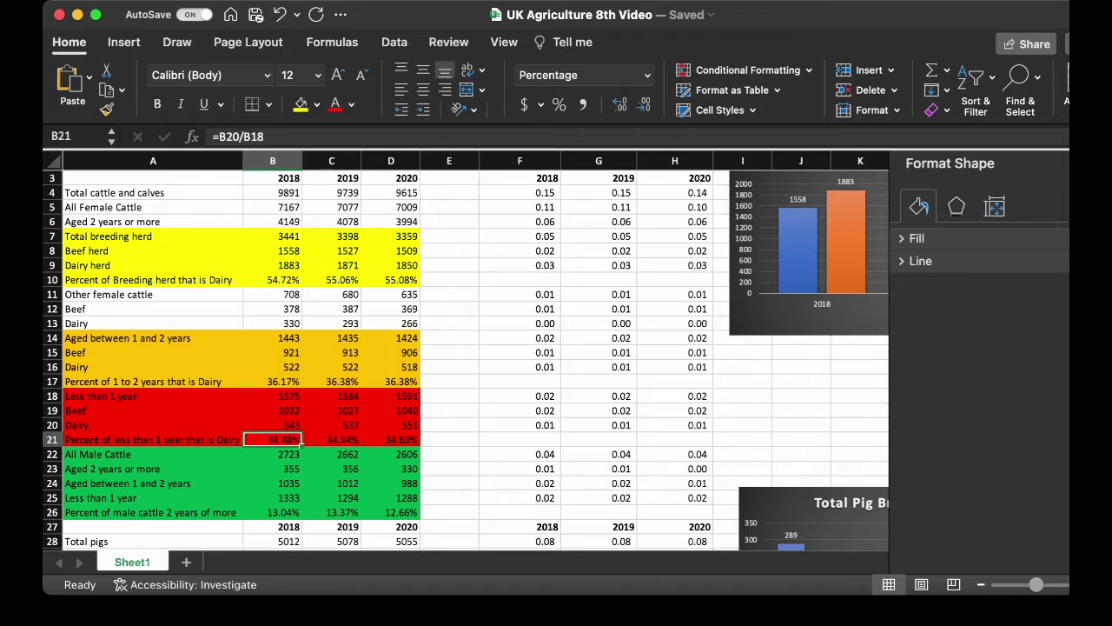
pyautogui.press('Right')
pyautogui.press('Right')
pyautogui.press('Up')
pyautogui.press('Up')
pyautogui.press('Up')
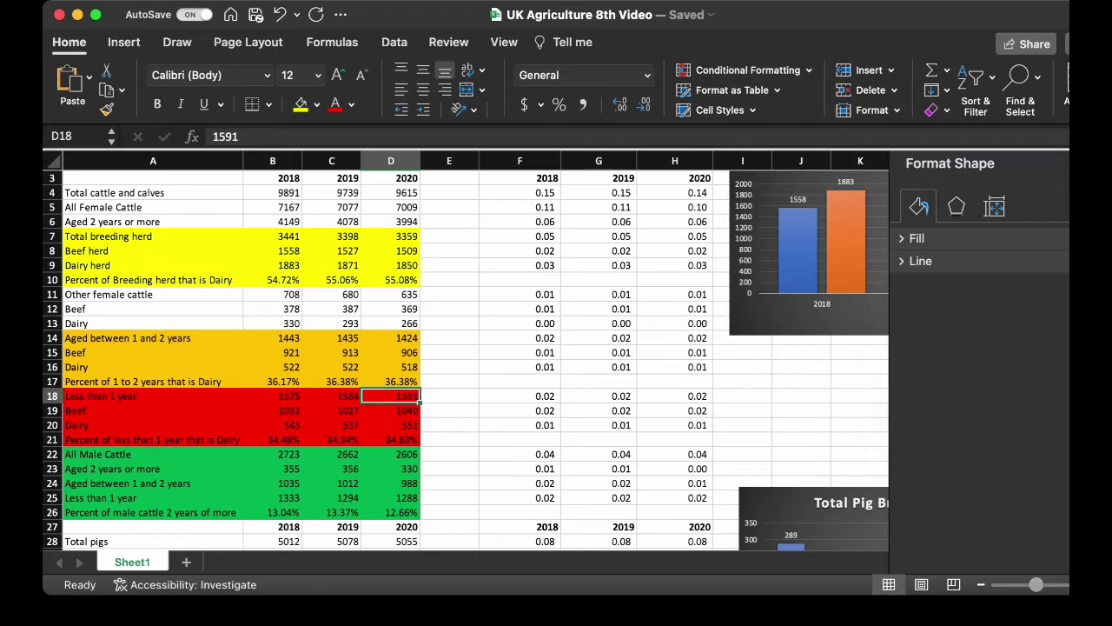
# Compare the 2020 figures of the less than 1 year group with those of the older female cattle groups above.
pyautogui.press('Up')
pyautogui.press('Up')
pyautogui.press('Up')
pyautogui.press('Up')
pyautogui.press('Up')
pyautogui.press('Up')
pyautogui.press('Down')
pyautogui.press('Down')
pyautogui.press('Down')
pyautogui.press('Down')
pyautogui.press('Down')
pyautogui.press('Down')
pyautogui.press('Down')
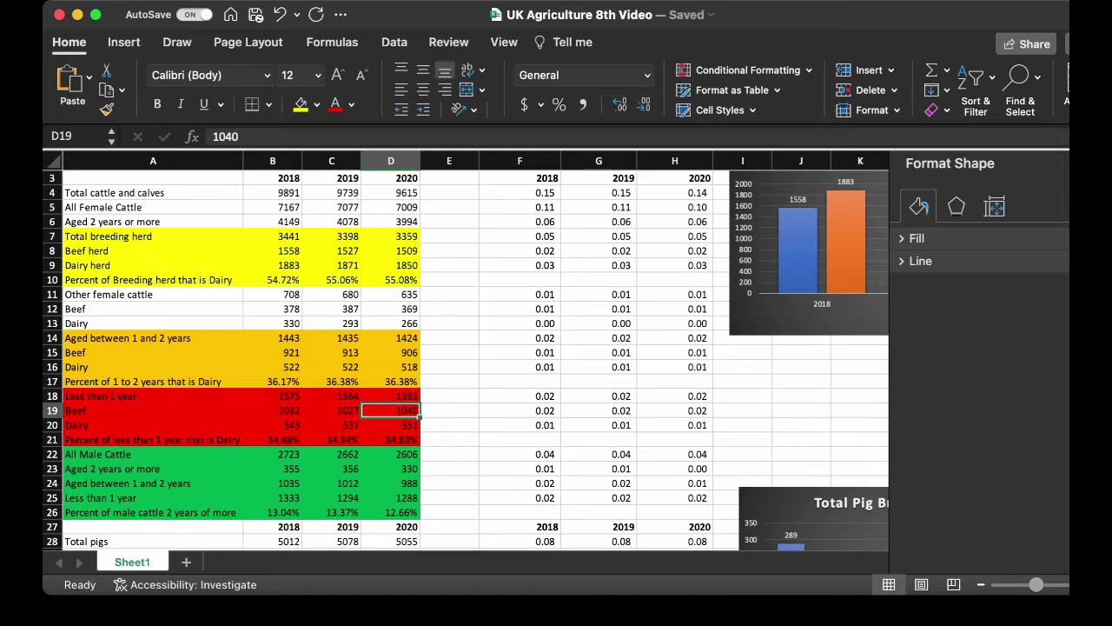
# Go through the remaining 2020 figures for cattle under 1 year and on to the All Male Cattle count.
pyautogui.press('Down')
pyautogui.press('Down')
pyautogui.press('Down')
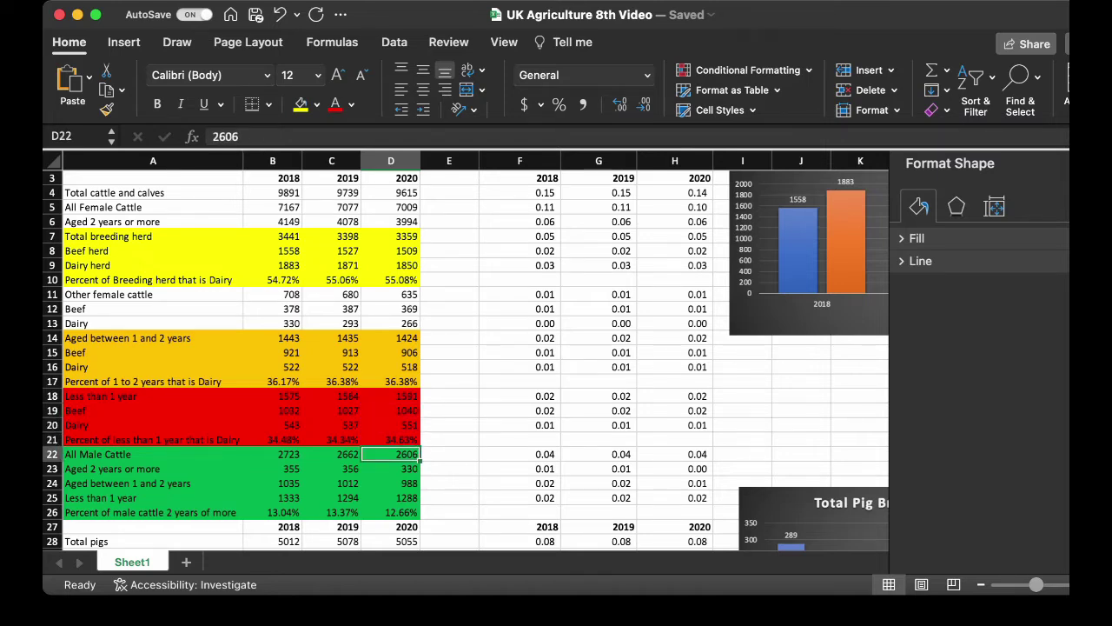
# Examine the 2018 male cattle counts by age group and the percentage aged 2 years or more for 2018 to 2020.
pyautogui.click(272, 483)
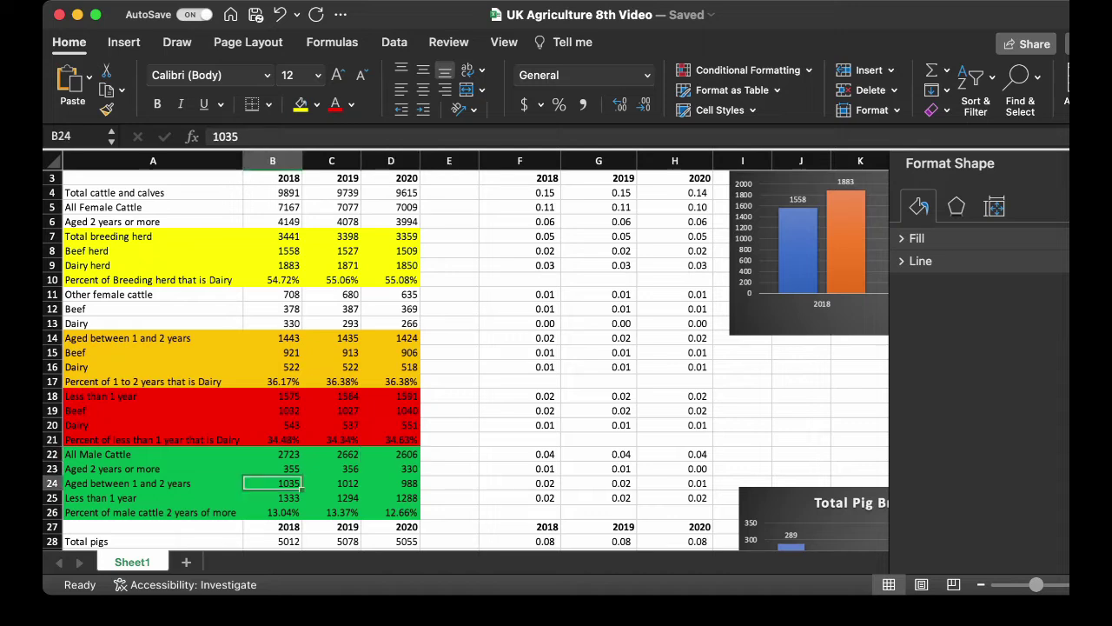
pyautogui.click(272, 468)
pyautogui.click(272, 497)
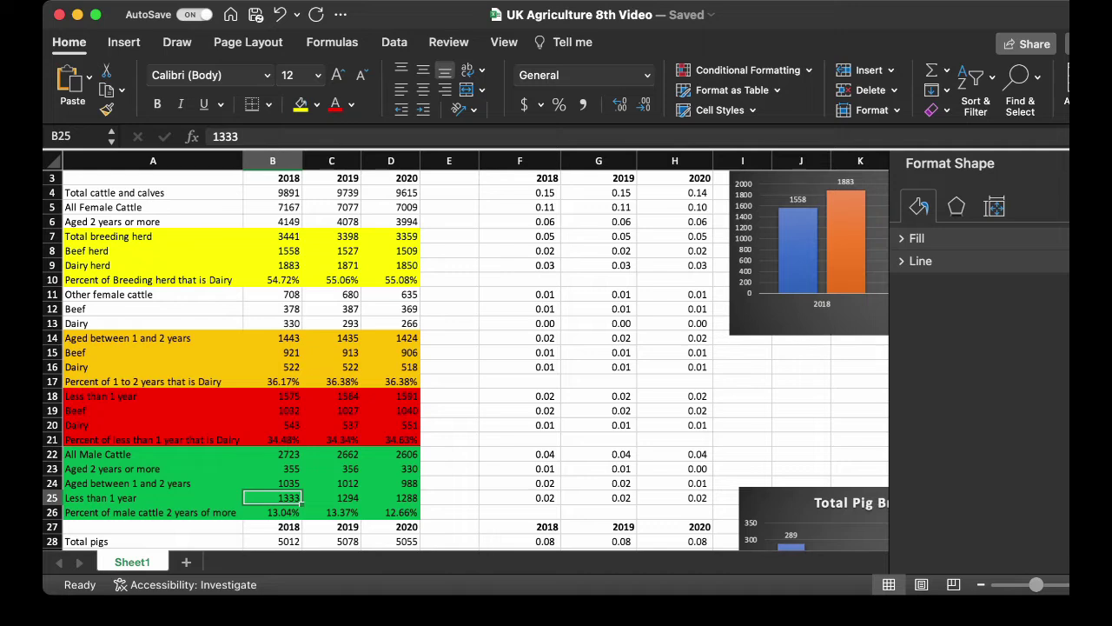
pyautogui.click(272, 511)
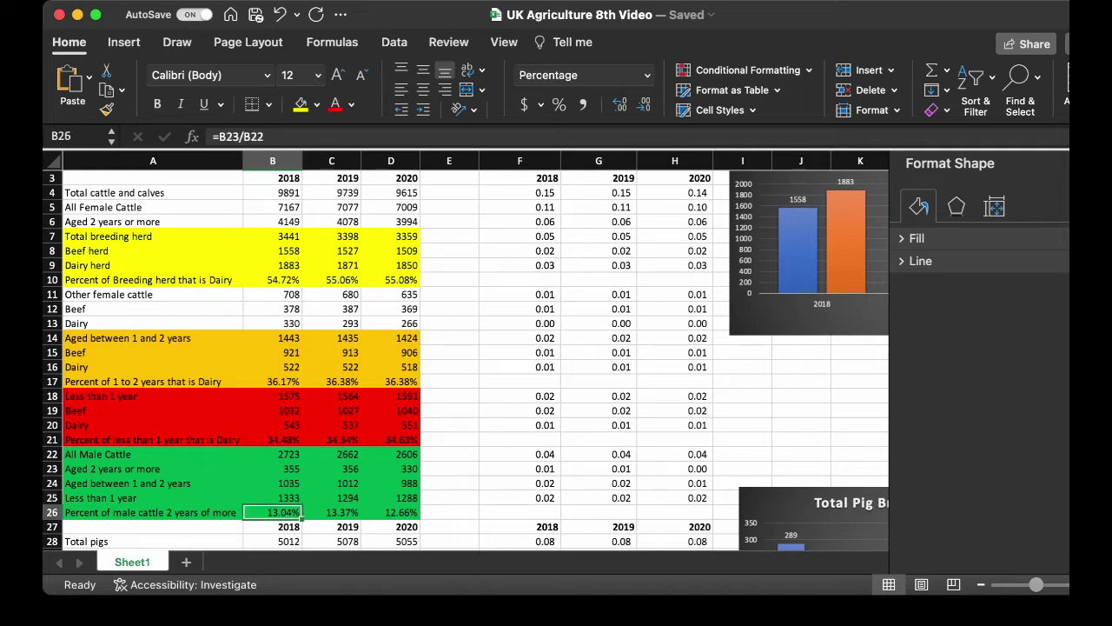
pyautogui.click(390, 512)
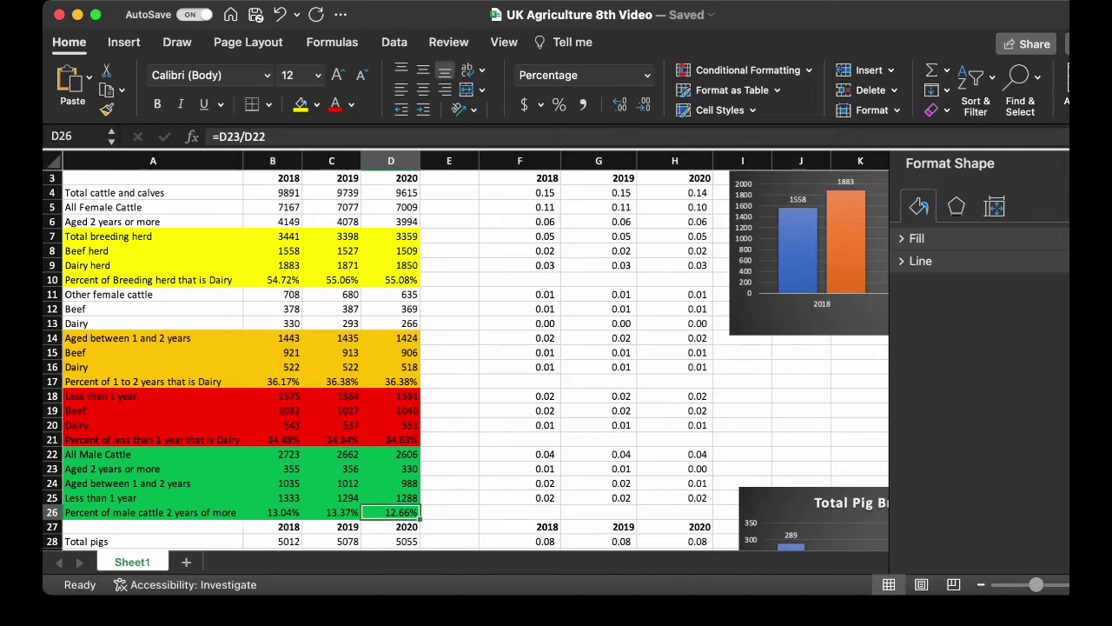
pyautogui.click(331, 512)
pyautogui.click(272, 512)
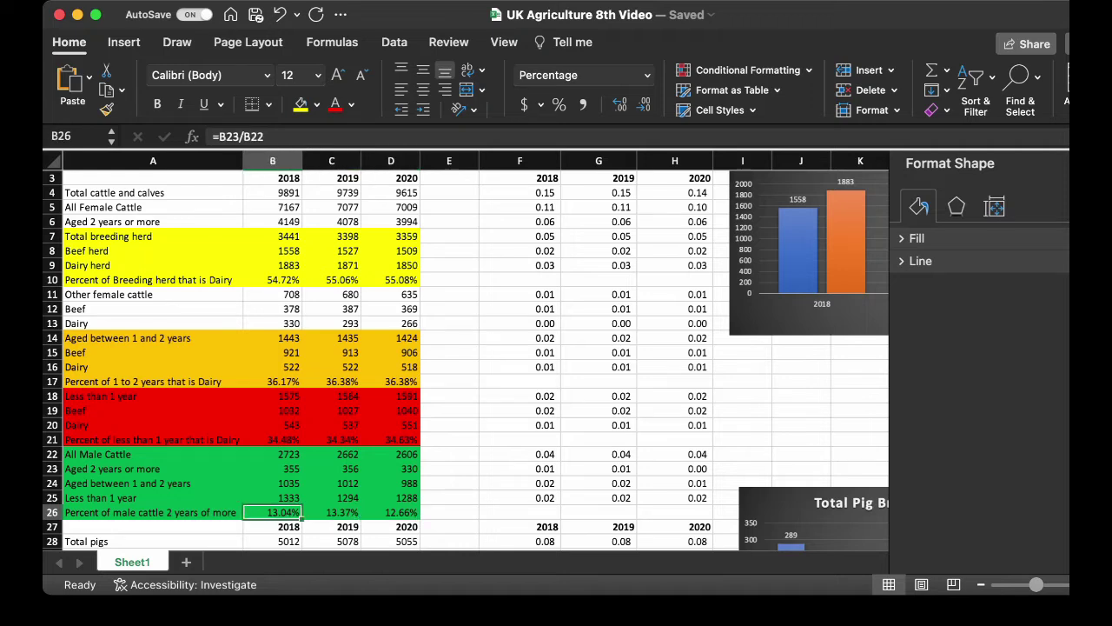
# Compare the 2018 All Male Cattle total with its three age group counts.
pyautogui.click(272, 453)
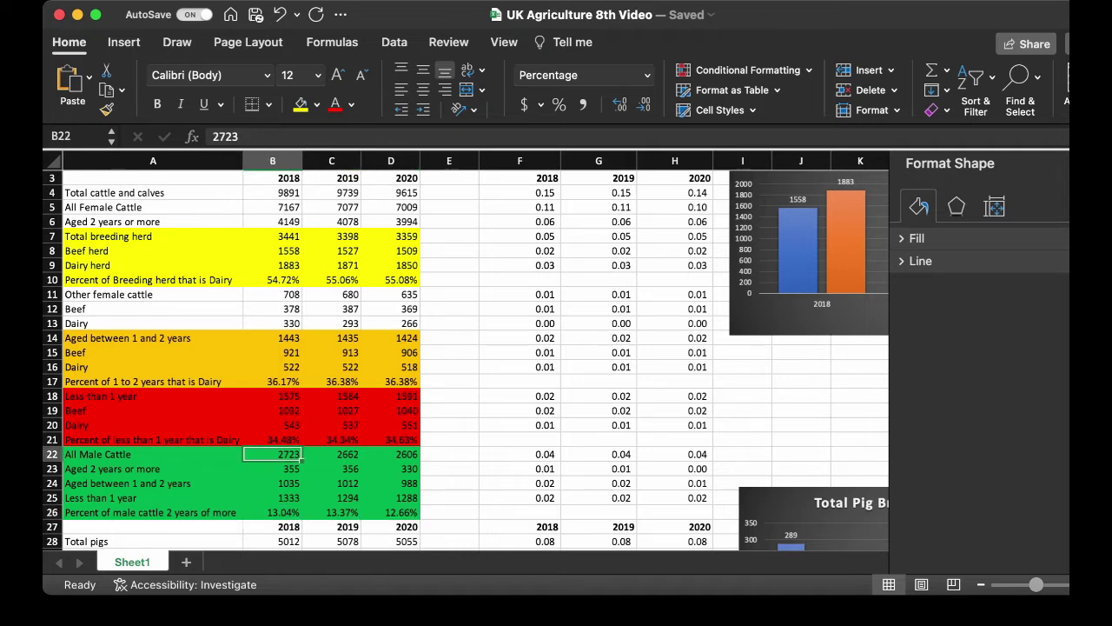
pyautogui.click(272, 497)
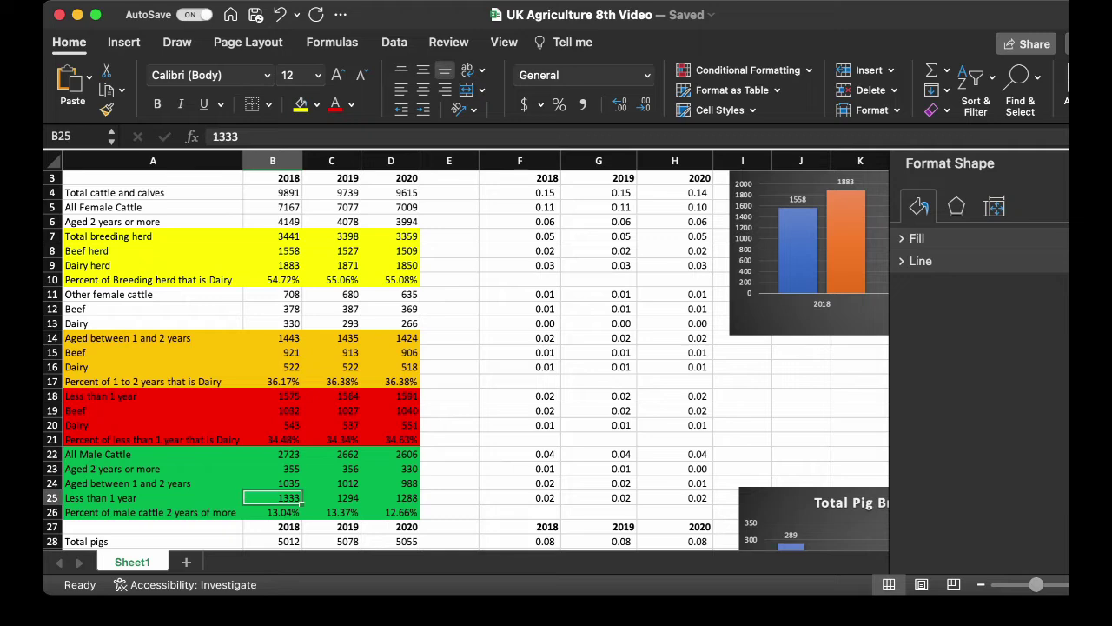
pyautogui.click(272, 483)
pyautogui.click(272, 497)
pyautogui.click(272, 468)
# Go through the 2018 column of the pig section below the cattle data.
pyautogui.click(272, 526)
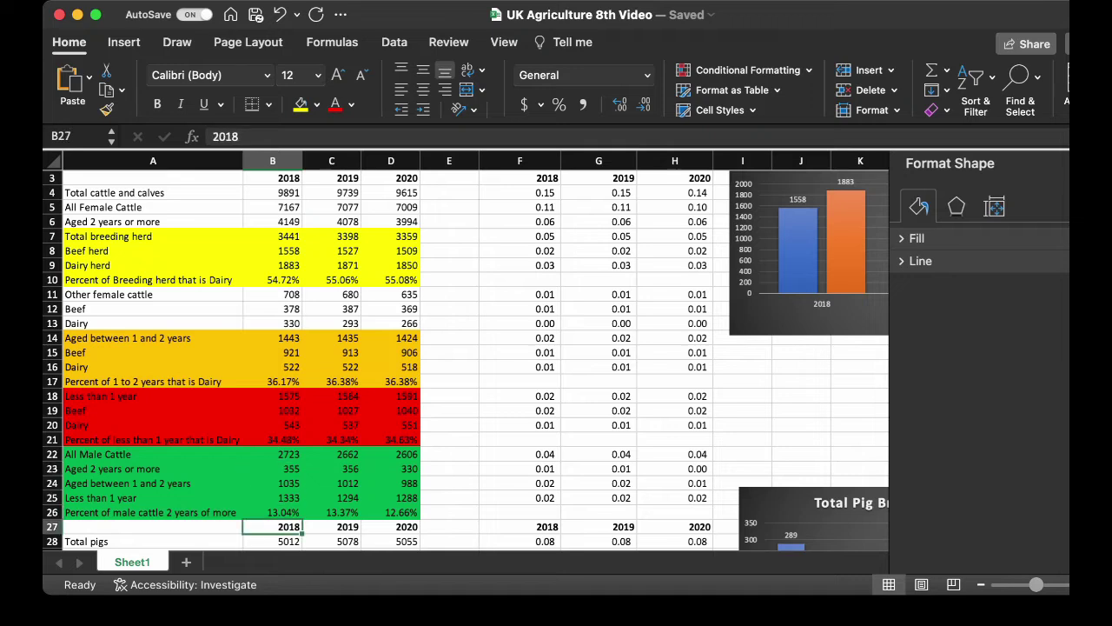
pyautogui.press('Down')
pyautogui.press('Down')
pyautogui.press('Down')
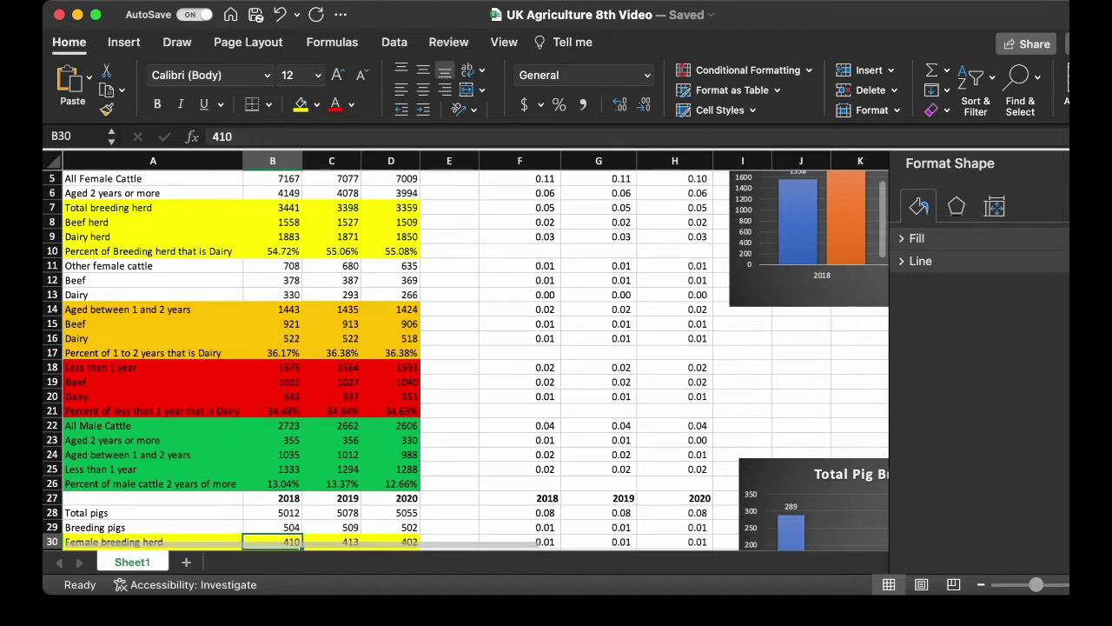
pyautogui.press('Down')
pyautogui.press('Down')
pyautogui.press('Down')
pyautogui.press('Down')
pyautogui.press('Down')
pyautogui.press('Down')
pyautogui.press('Down')
pyautogui.press('Down')
pyautogui.press('Down')
pyautogui.press('Down')
pyautogui.press('Down')
pyautogui.press('Up')
pyautogui.press('Up')
pyautogui.press('Up')
pyautogui.press('Up')
pyautogui.press('Up')
pyautogui.press('Up')
pyautogui.press('Up')
pyautogui.press('Up')
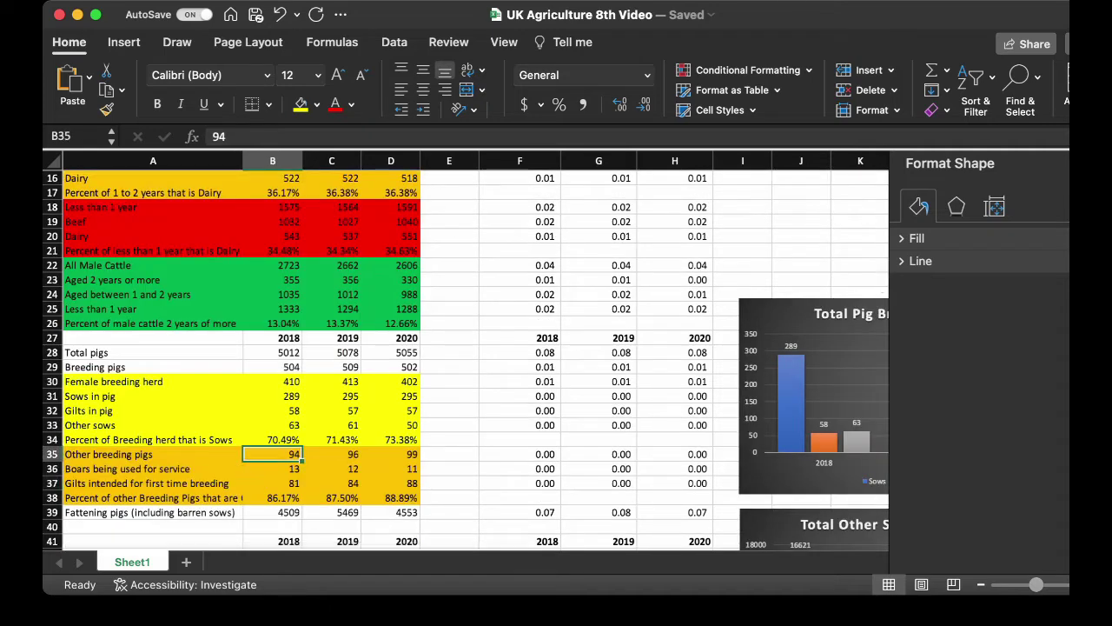
# Check the sum of 2018 sows in pig, gilts in pig and other sows against the female breeding herd.
pyautogui.press('Up')
pyautogui.press('Up')
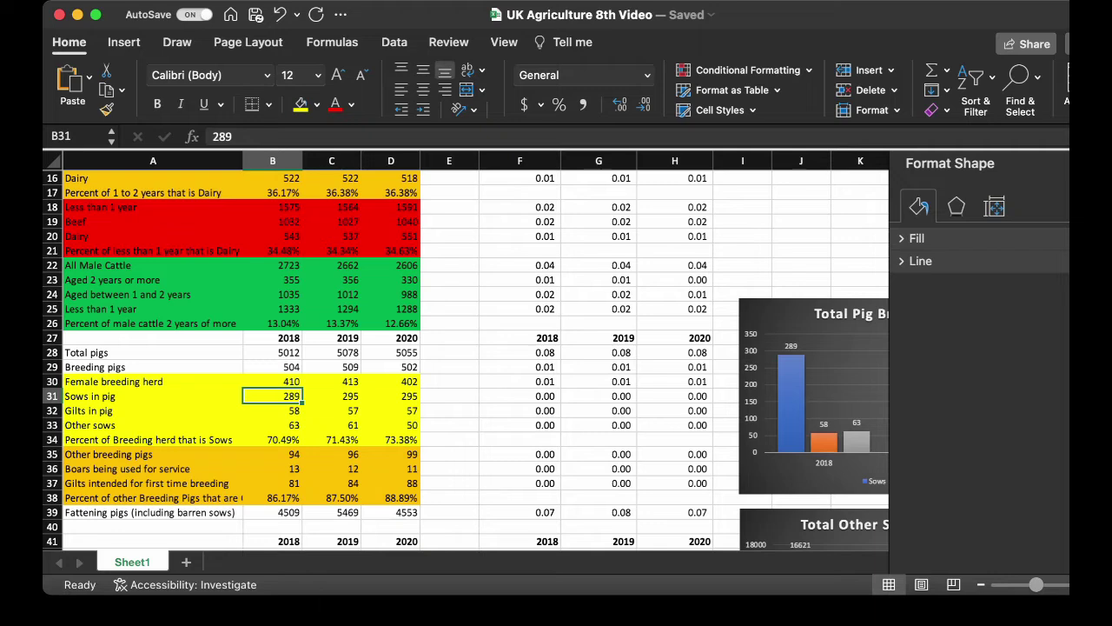
pyautogui.hotkey('shift', 'Down')
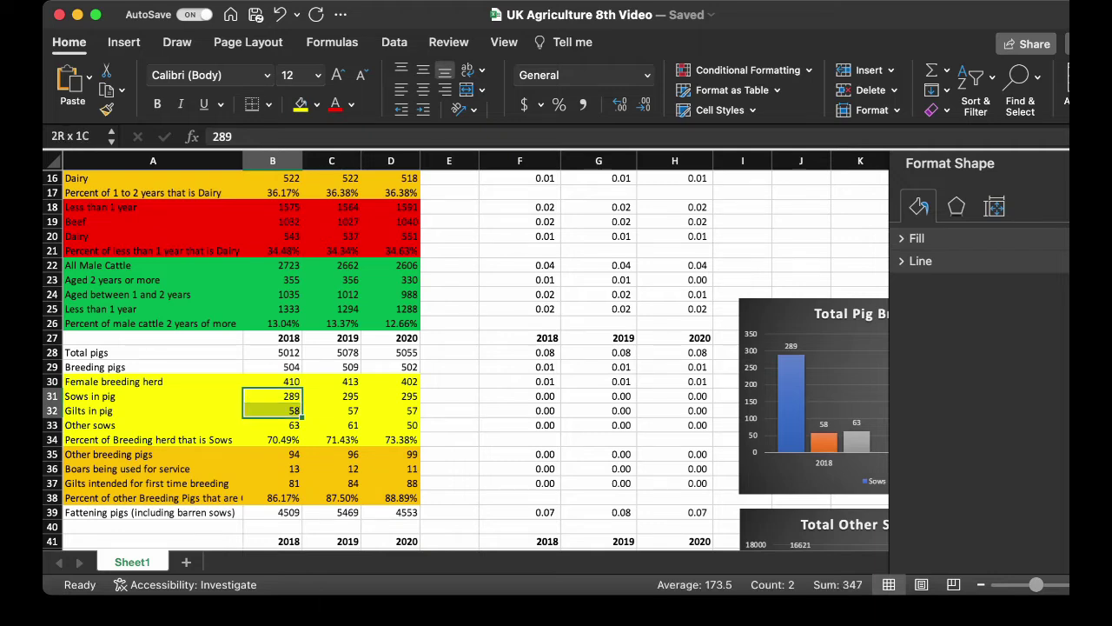
pyautogui.hotkey('shift', 'Down')
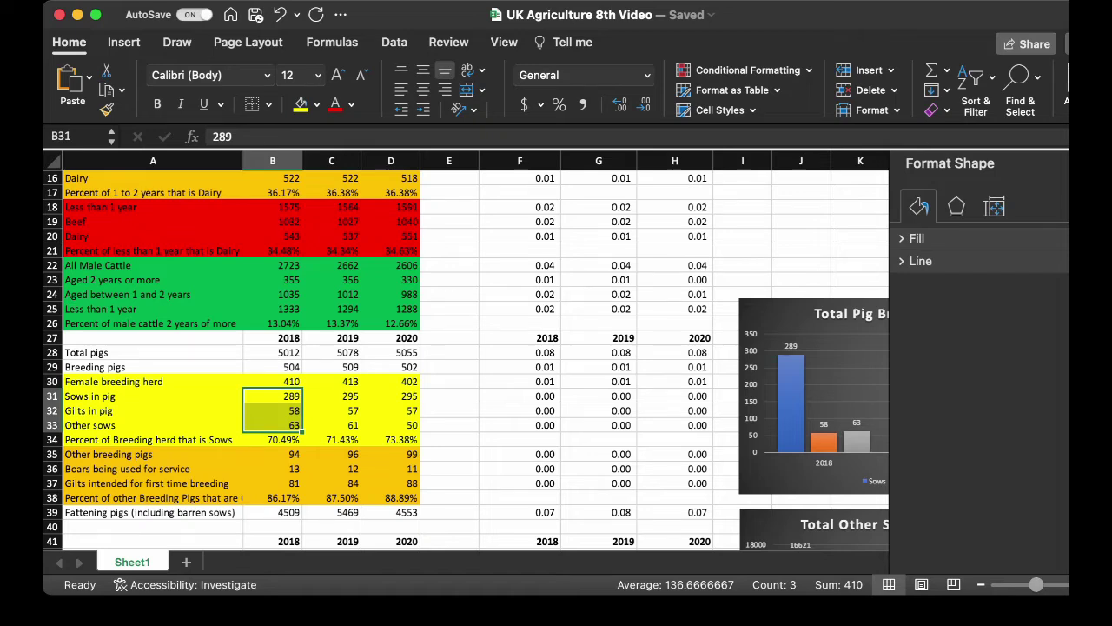
pyautogui.press('Up')
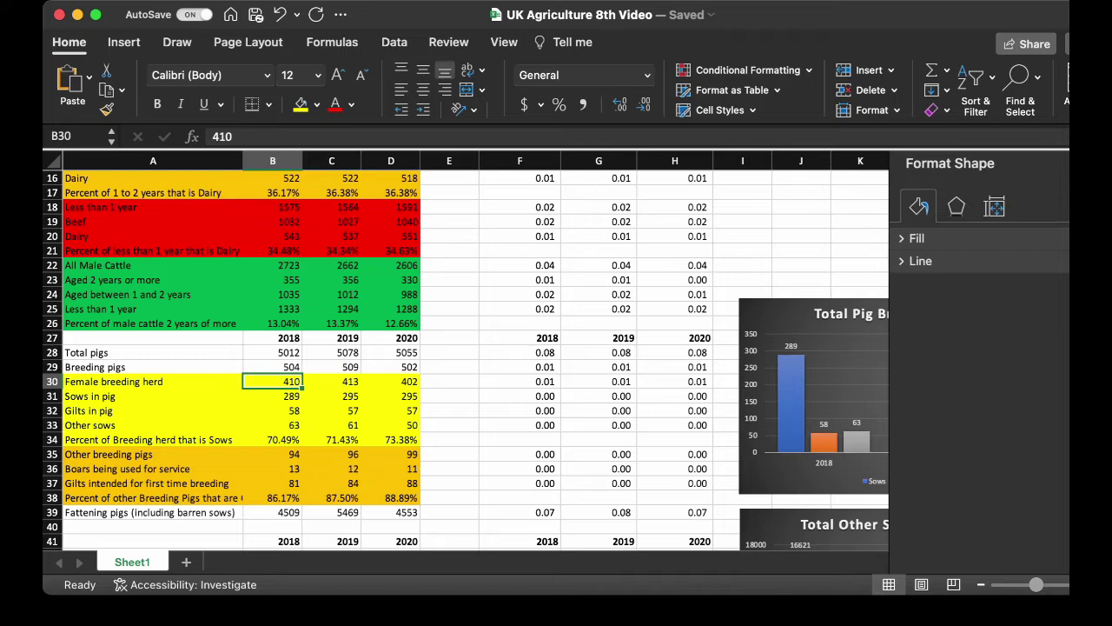
# Examine the sow percentage formulas for 2018 and 2019 along with the 2018 gilts in pig and other sows counts.
pyautogui.click(271, 439)
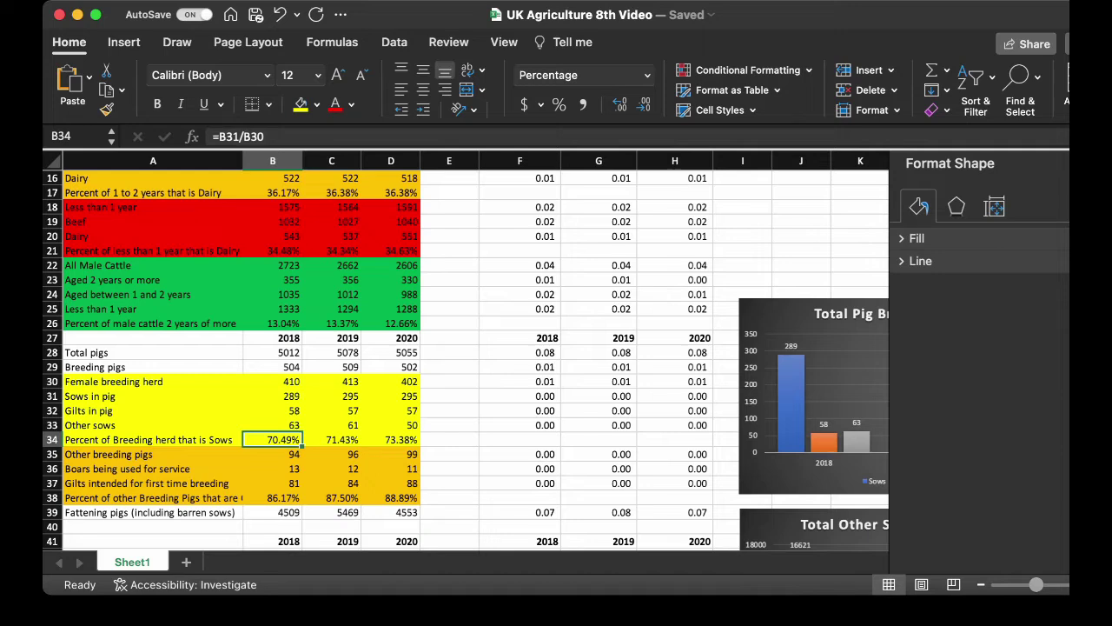
pyautogui.click(331, 439)
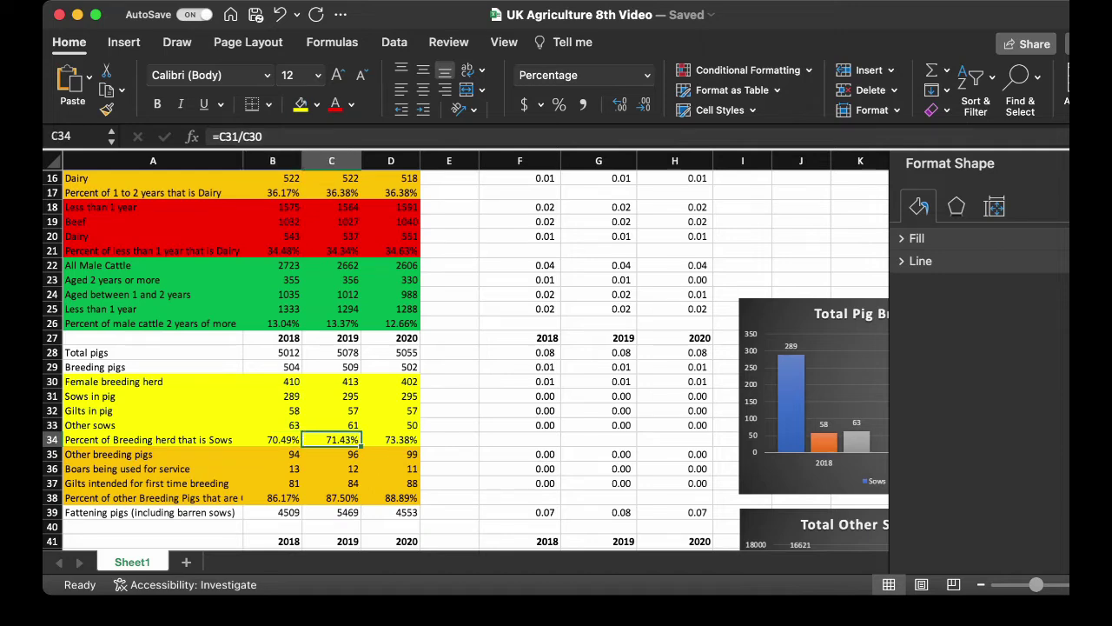
pyautogui.click(272, 410)
pyautogui.click(272, 425)
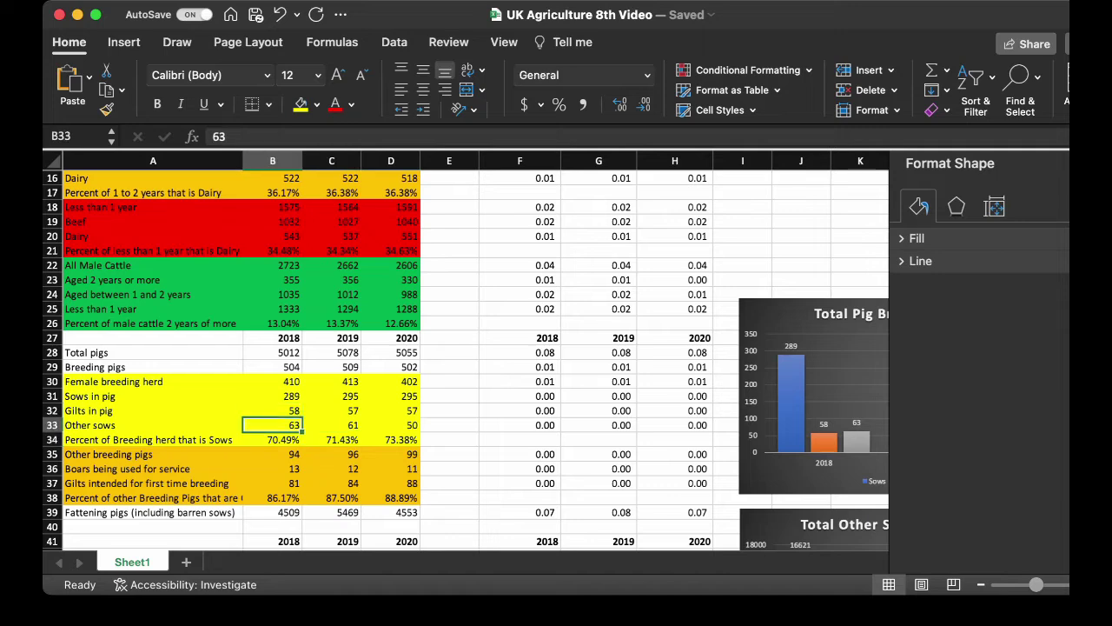
pyautogui.click(272, 439)
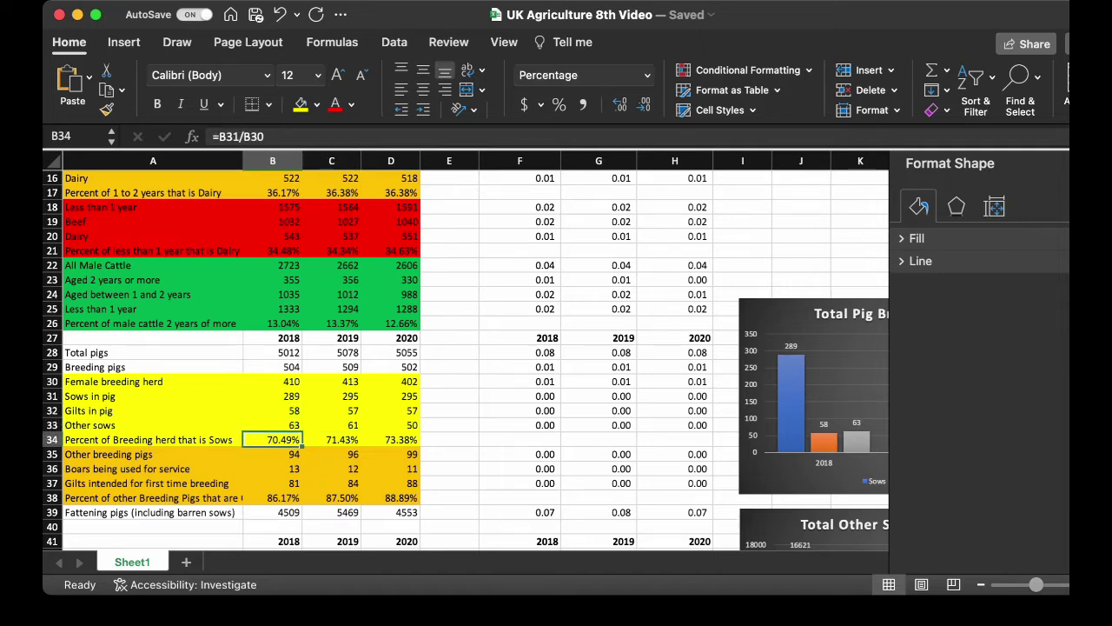
# Examine the 2018 other breeding pigs, boars and first-time gilts counts and the percentage formula below them.
pyautogui.click(272, 468)
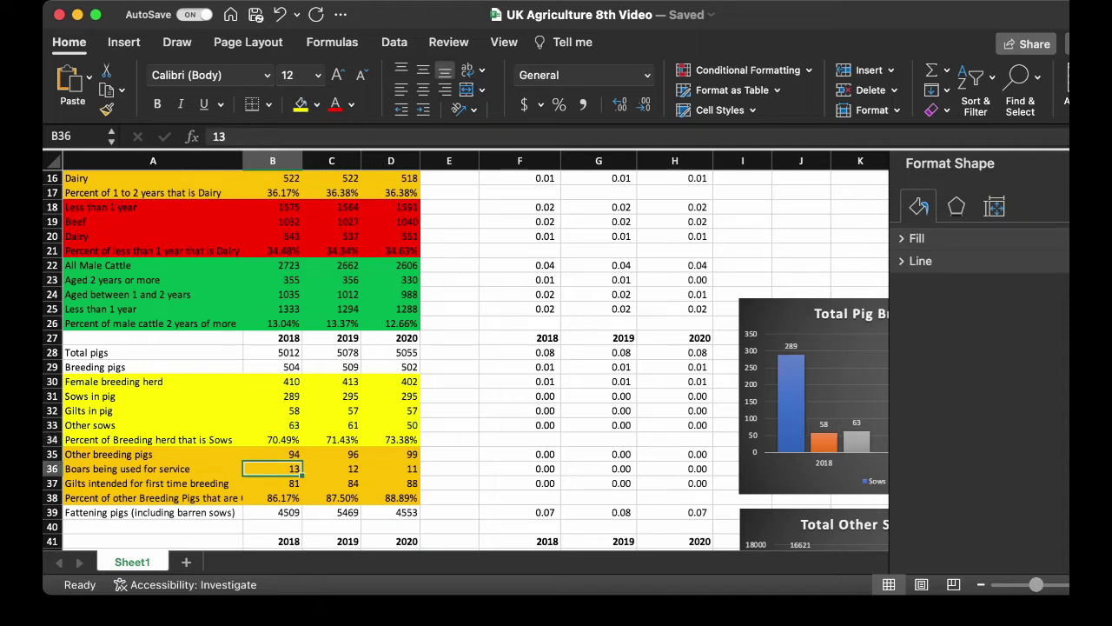
pyautogui.click(272, 454)
pyautogui.click(272, 468)
pyautogui.click(272, 483)
pyautogui.click(272, 497)
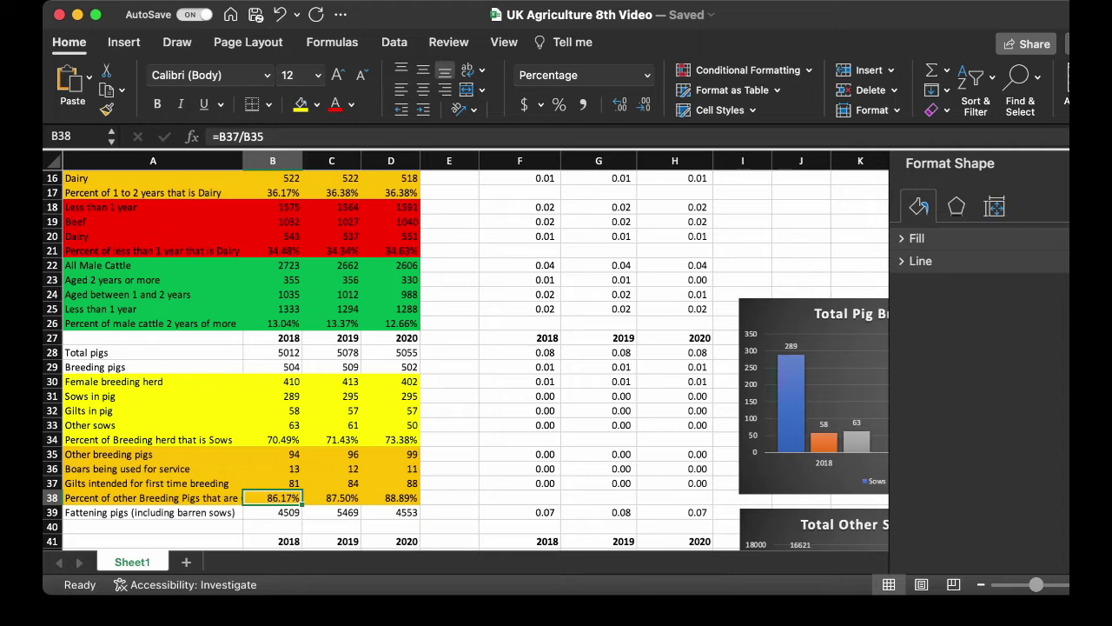
# Compare the total pigs per 1k people formulas for 2018 and 2020 and check the population figures they use.
pyautogui.click(520, 381)
pyautogui.press('Up')
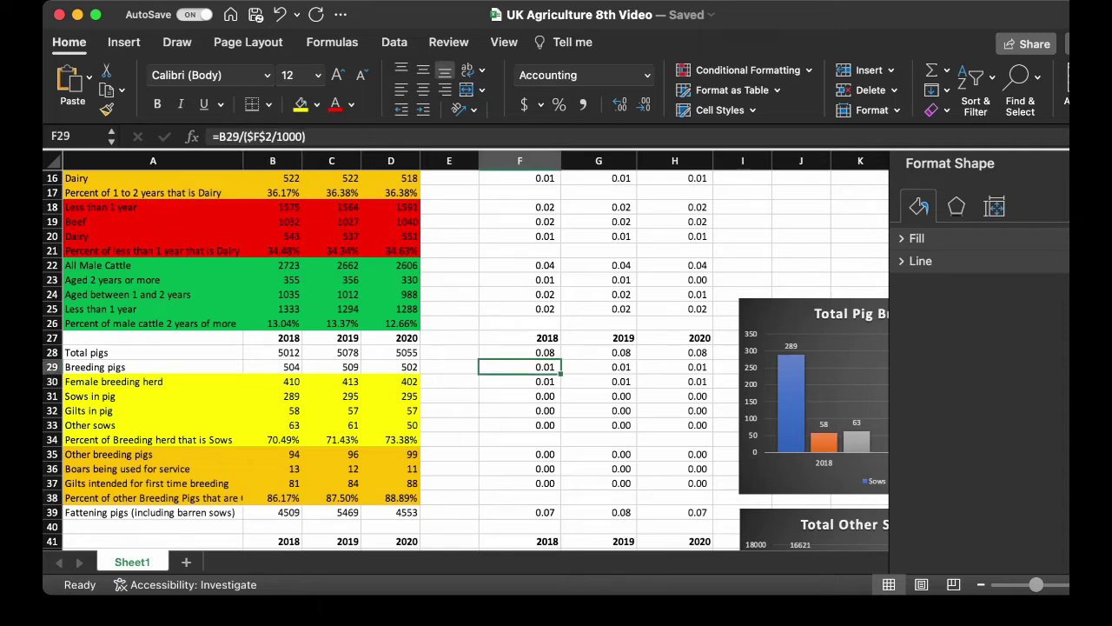
pyautogui.press('Up')
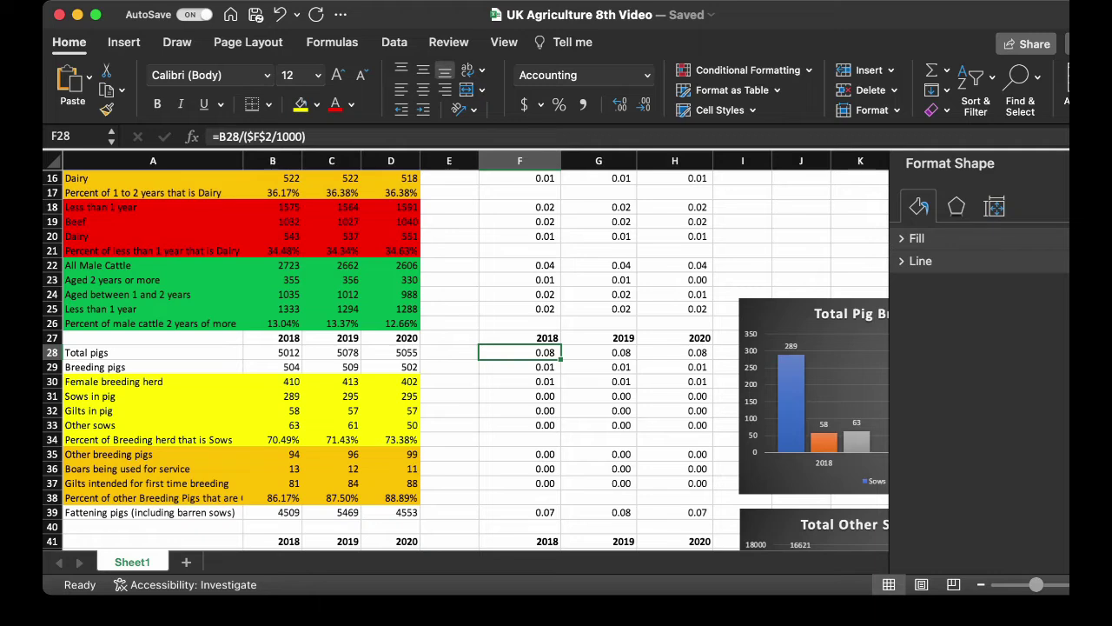
pyautogui.click(675, 351)
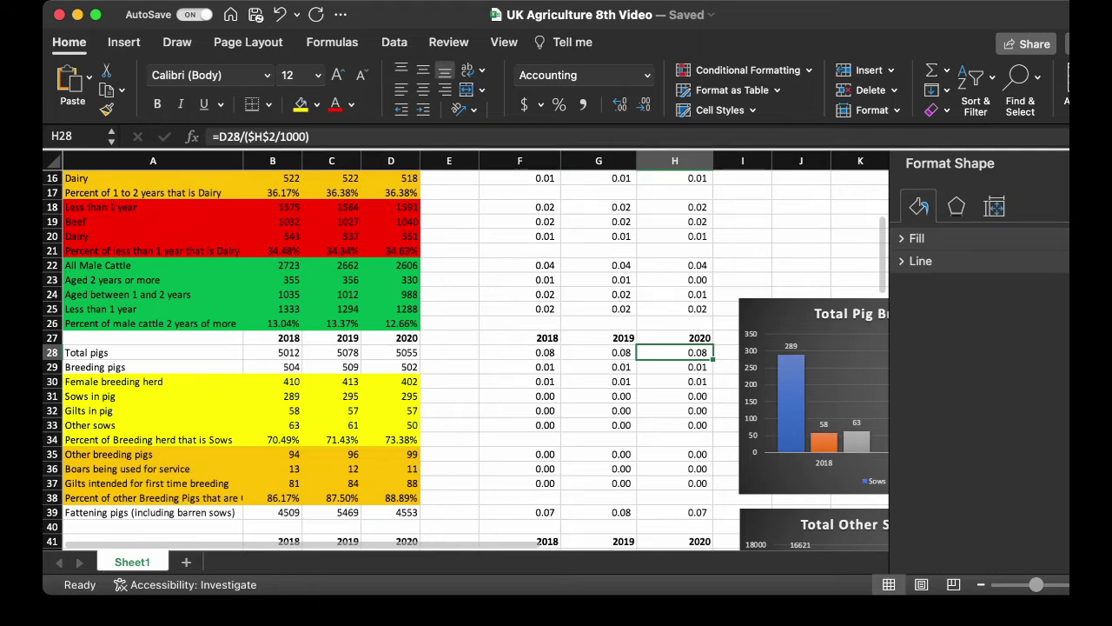
pyautogui.scroll(5, 232, 357)
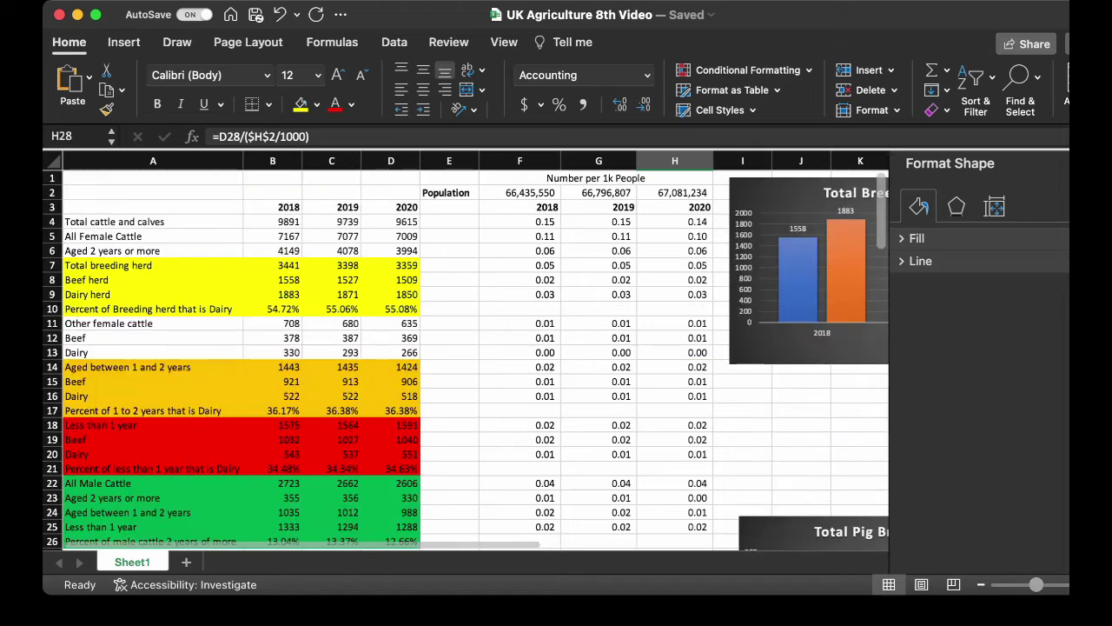
# View the full Total Pig Breeding Herd Population chart and return to the pig data table.
pyautogui.scroll(-4, 231, 356)
pyautogui.scroll(-5, 379, 356)
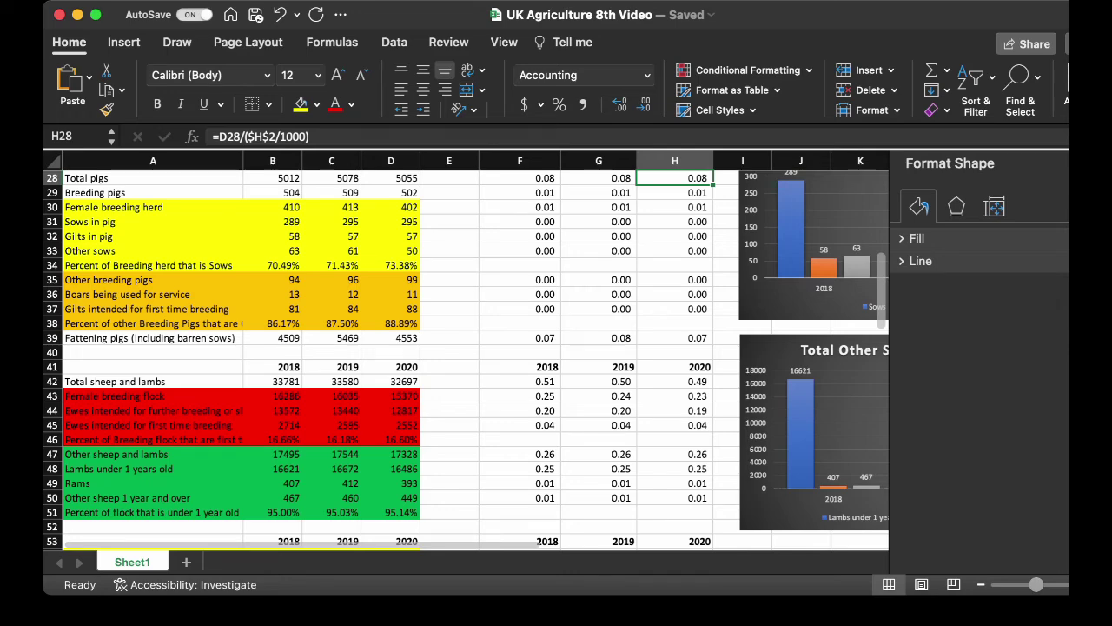
pyautogui.scroll(3, 465, 350)
pyautogui.hscroll(3, 465, 350)
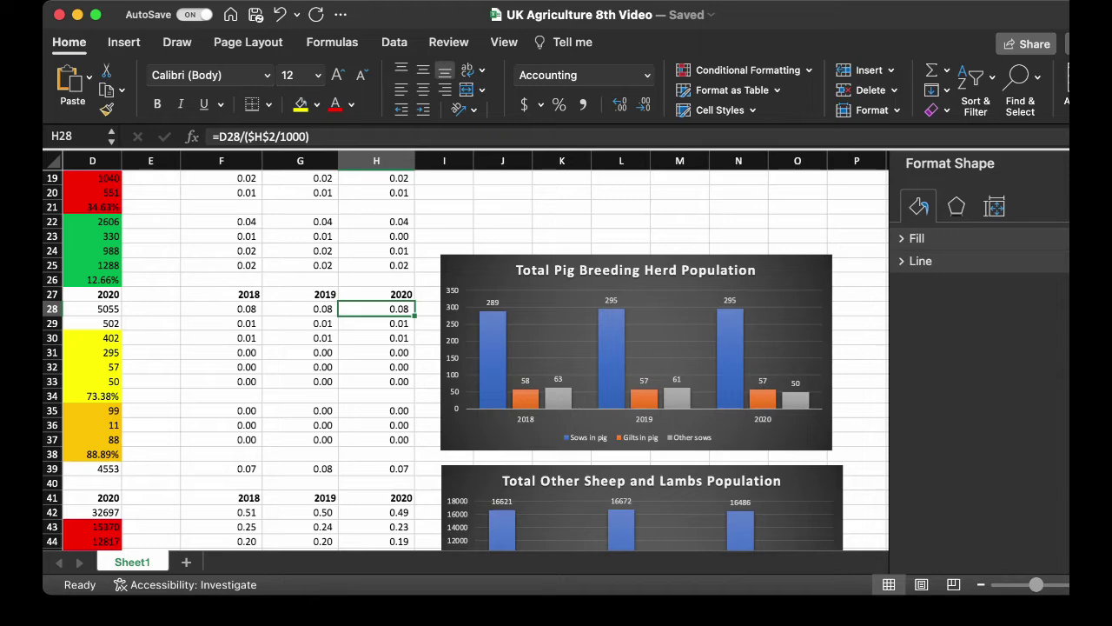
pyautogui.hscroll(-5, 466, 348)
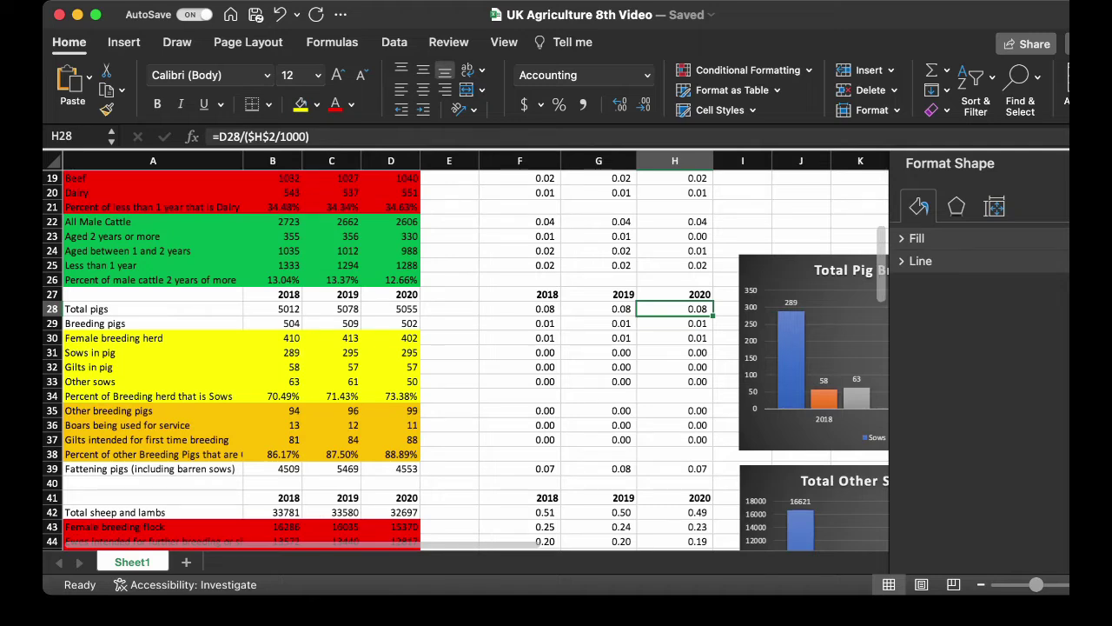
# Examine the 2018 ewe counts for first time breeding and the first-timer percentages of the breeding flock for 2018 and 2020.
pyautogui.scroll(-1, 466, 357)
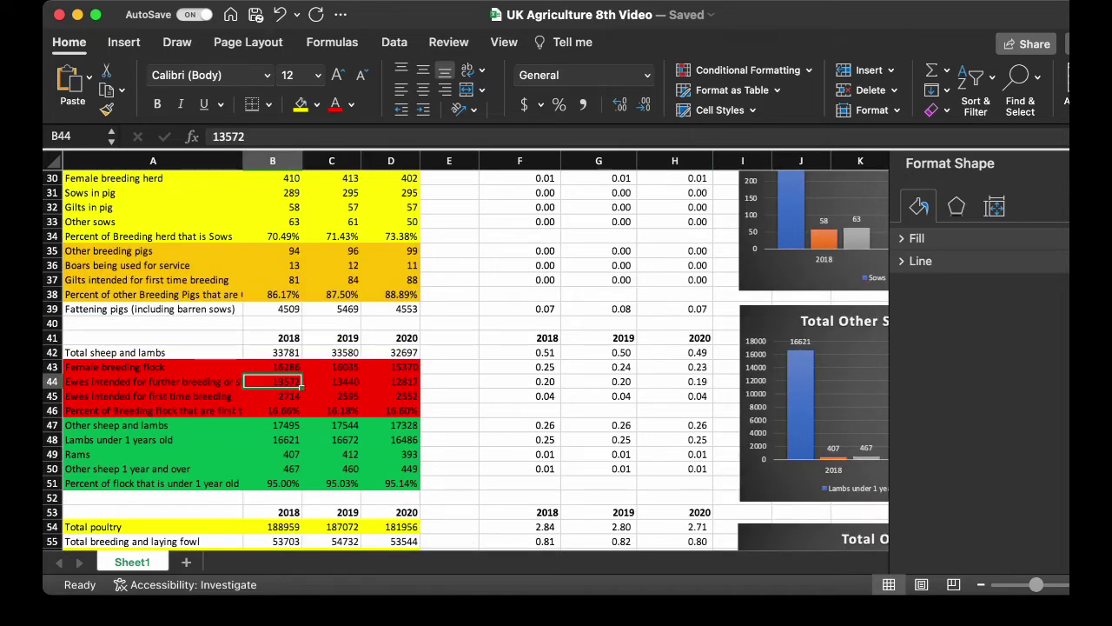
pyautogui.click(297, 396)
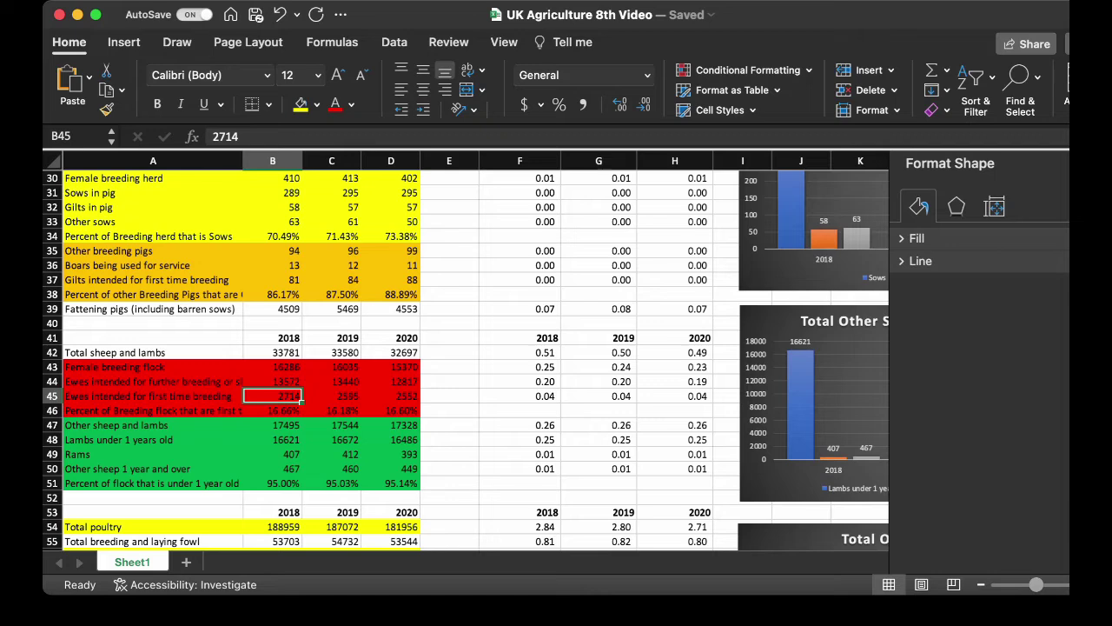
pyautogui.click(272, 411)
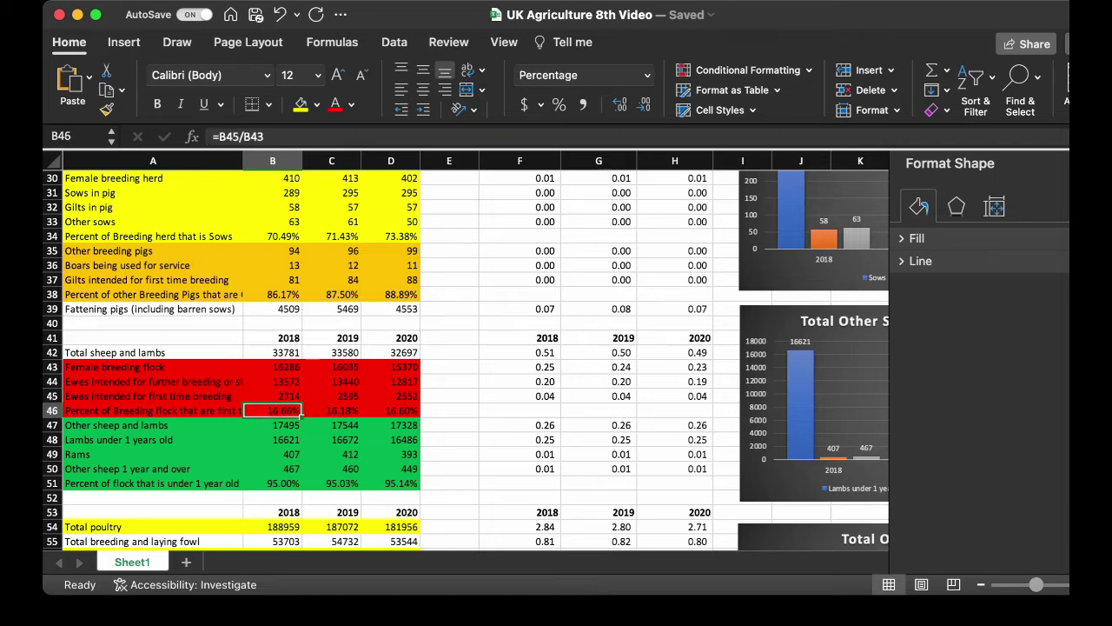
pyautogui.click(240, 412)
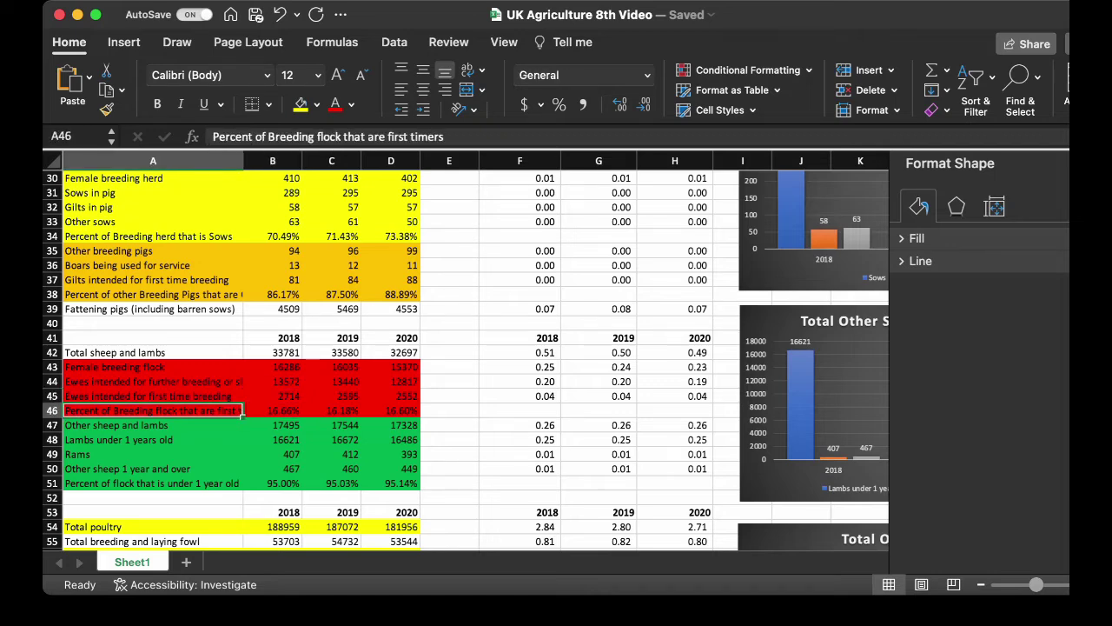
pyautogui.click(390, 410)
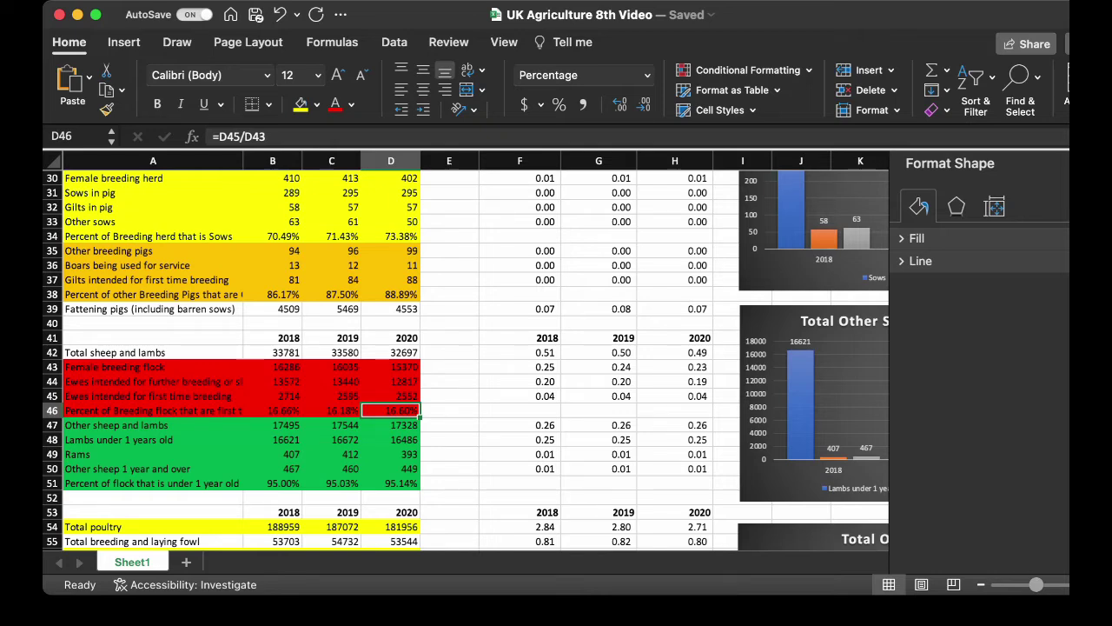
# Compare the total sheep and lambs per 1k people for 2018 and 2020.
pyautogui.click(520, 352)
pyautogui.click(675, 352)
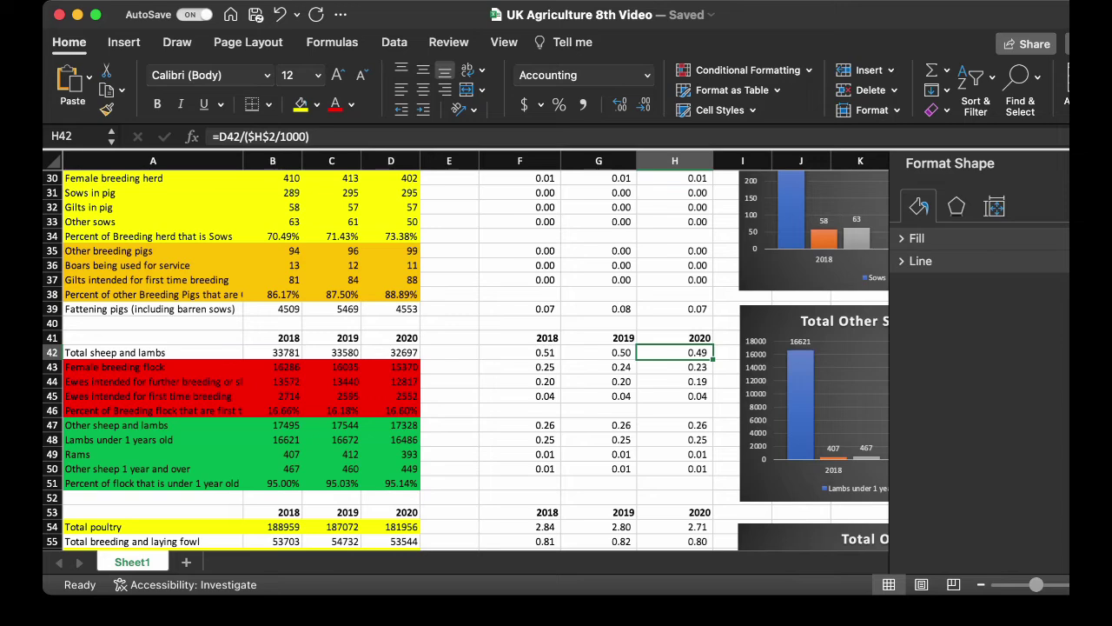
pyautogui.click(520, 352)
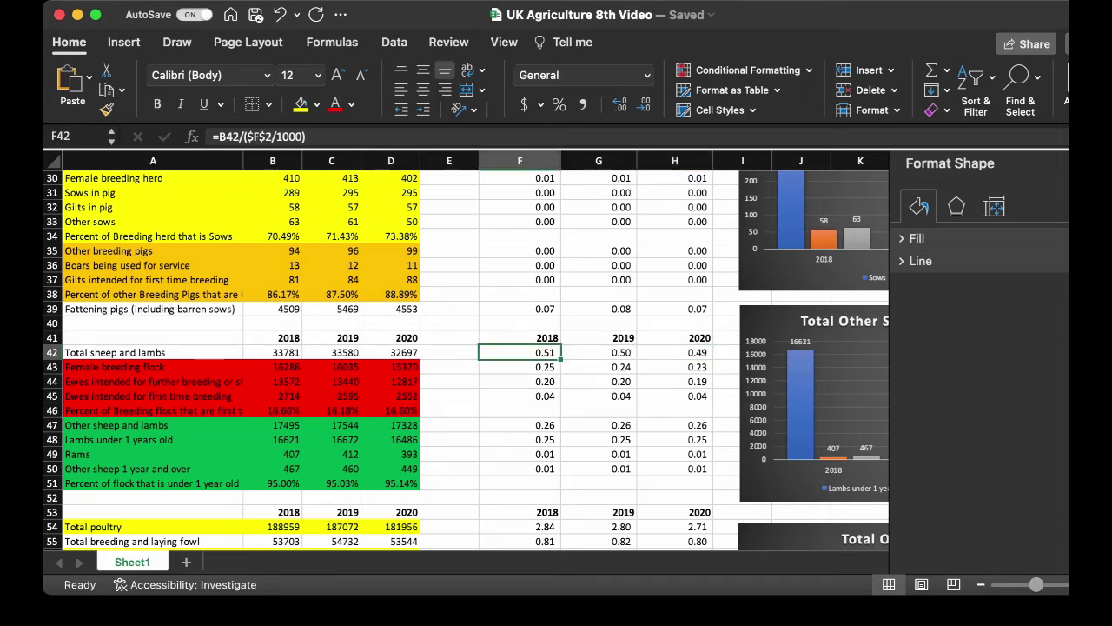
pyautogui.click(674, 352)
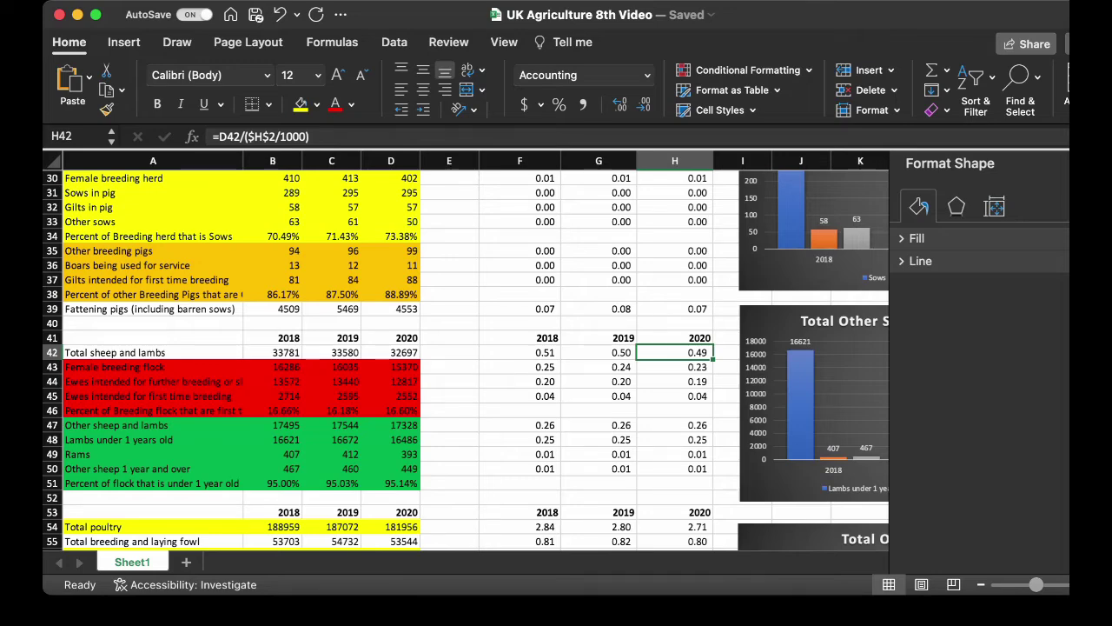
# View the charts beside the sheep and lambs figures, then return to the sheep data table.
pyautogui.press('Right')
pyautogui.press('Right')
pyautogui.press('Right')
pyautogui.press('Right')
pyautogui.press('Right')
pyautogui.press('Right')
pyautogui.press('Right')
pyautogui.hscroll(-3, 476, 360)
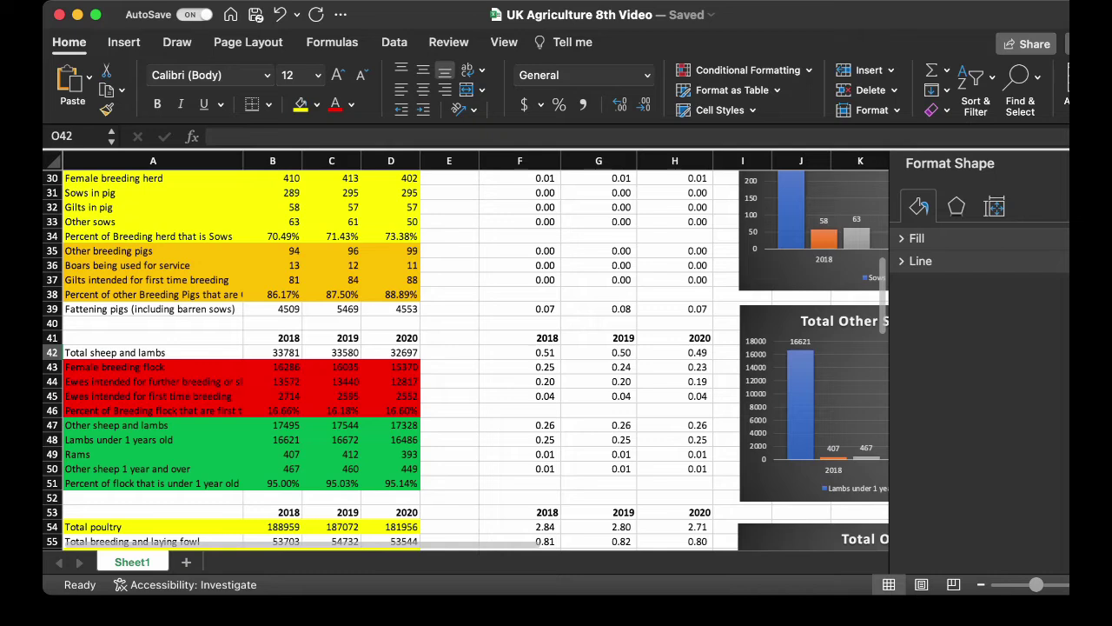
# Check the 2018 percentage of the flock under 1 year old and look across to the Total Other Sheep chart.
pyautogui.click(272, 484)
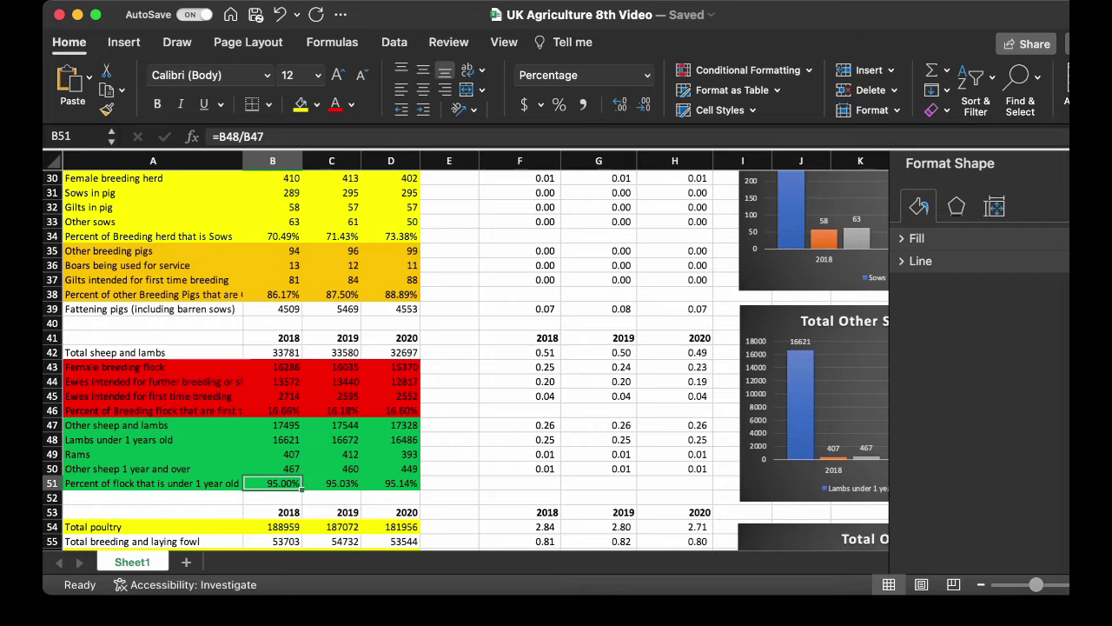
pyautogui.press('Right')
pyautogui.press('Right')
pyautogui.press('Right')
pyautogui.press('Right')
pyautogui.press('Right')
pyautogui.press('Right')
pyautogui.press('Right')
pyautogui.press('Right')
pyautogui.press('Right')
pyautogui.press('Right')
pyautogui.press('Right')
pyautogui.press('Right')
pyautogui.press('Right')
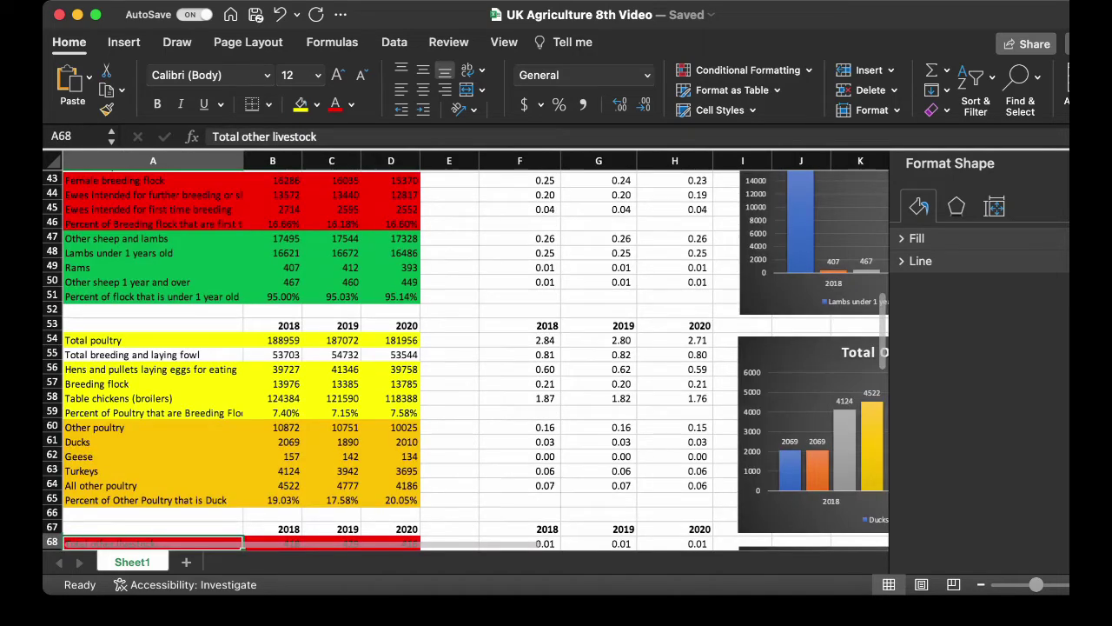
# Examine the 2018 total poultry count and the 2020 total poultry per 1k people figure.
pyautogui.scroll(-1, 474, 356)
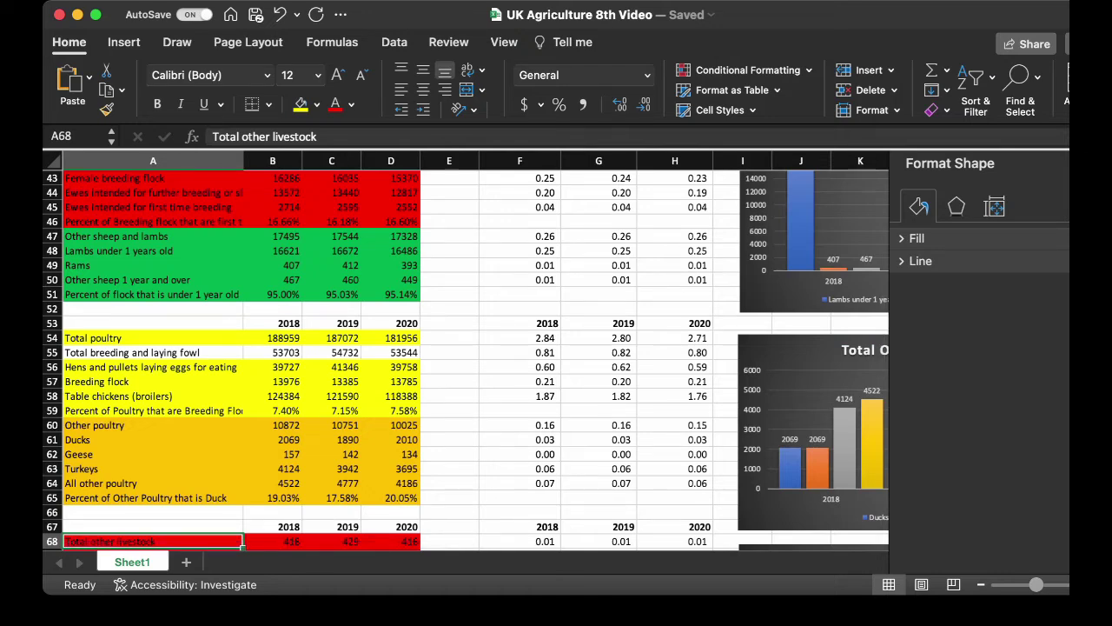
pyautogui.click(272, 338)
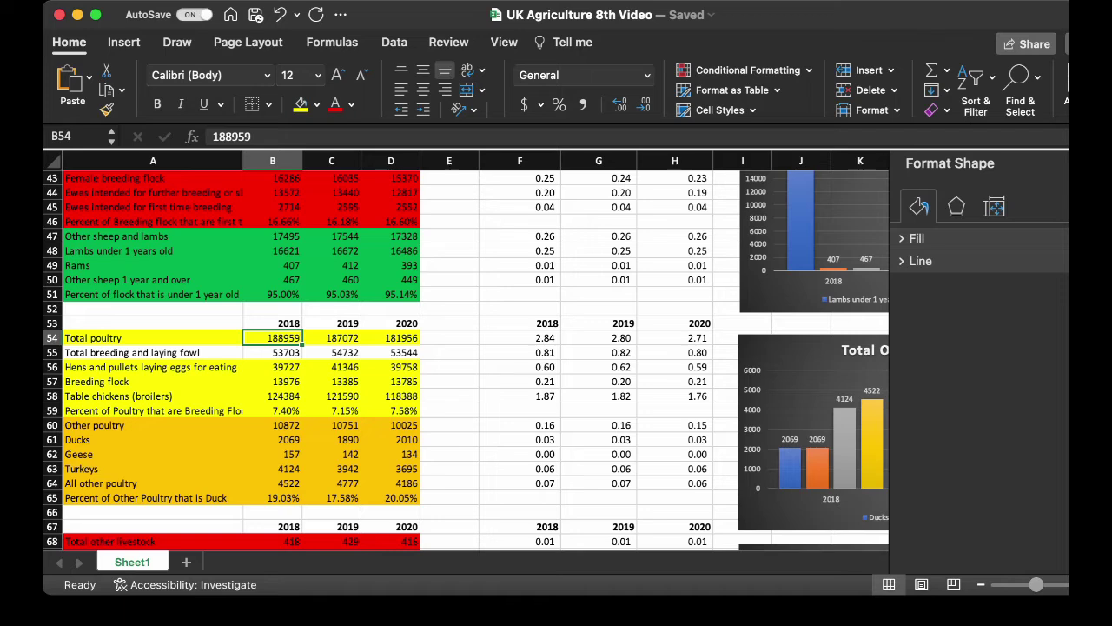
pyautogui.click(674, 337)
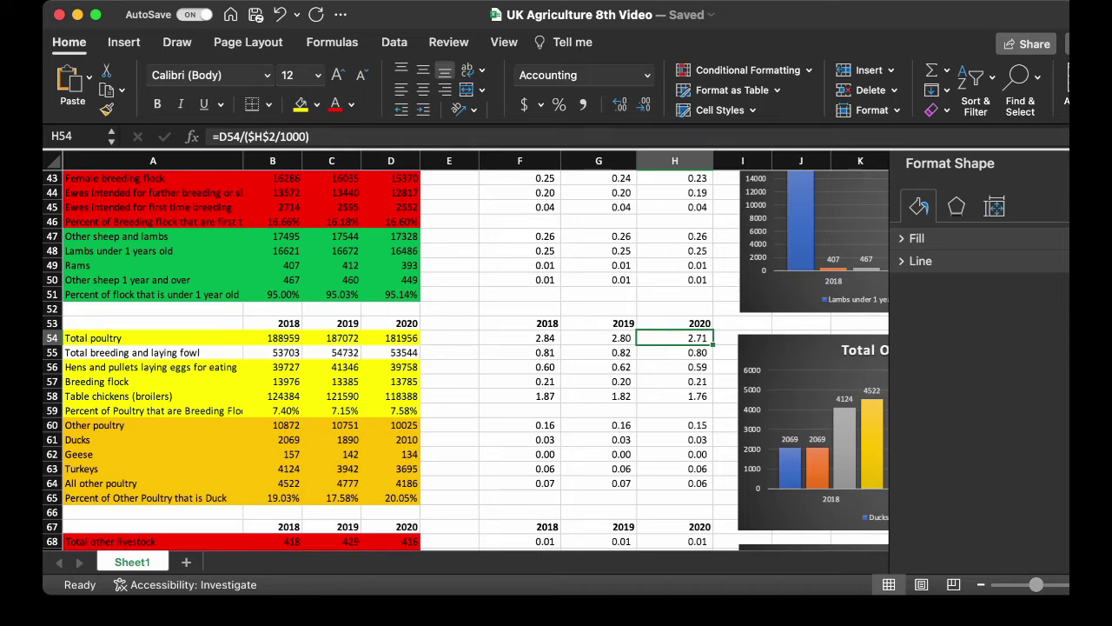
# Review the 2018 poultry breeding flock count and the breeding flock percentages of poultry for 2018 and 2020.
pyautogui.click(272, 381)
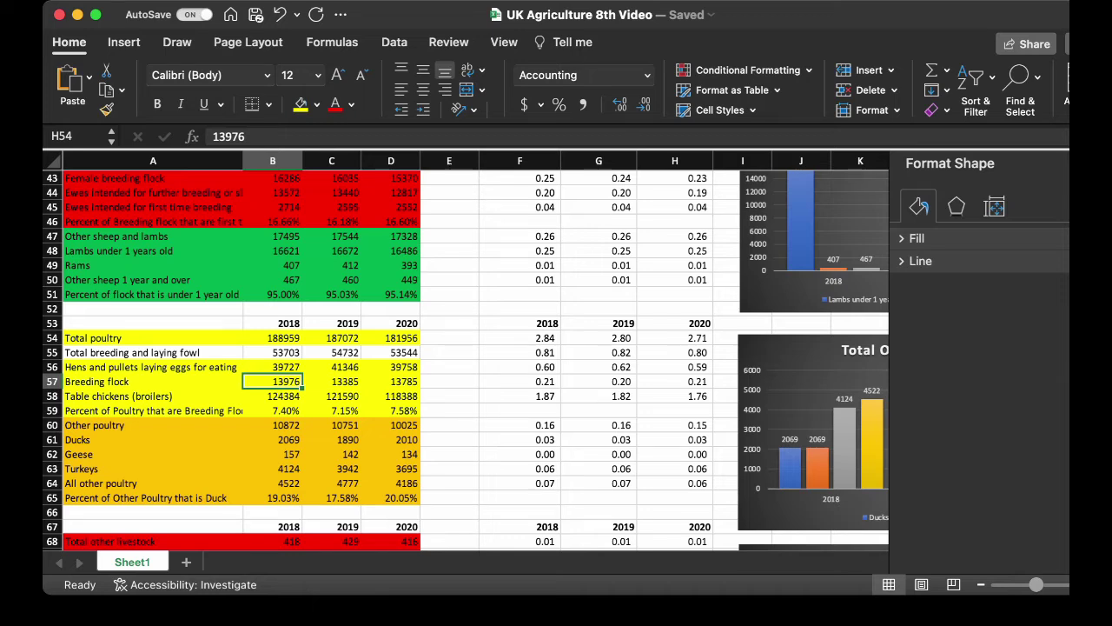
pyautogui.click(272, 410)
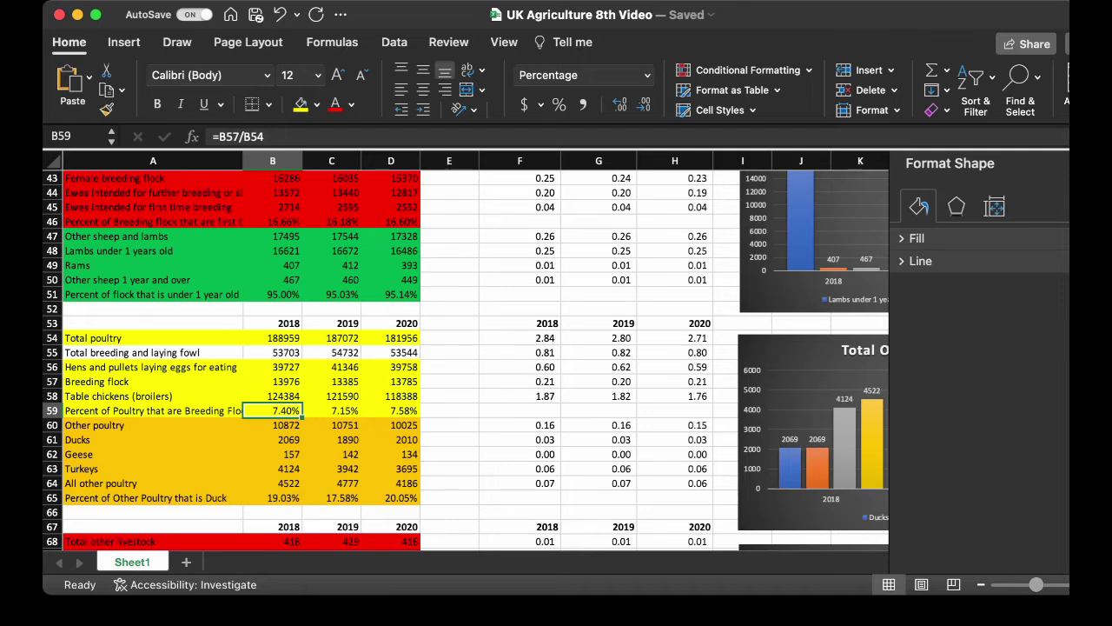
pyautogui.click(390, 410)
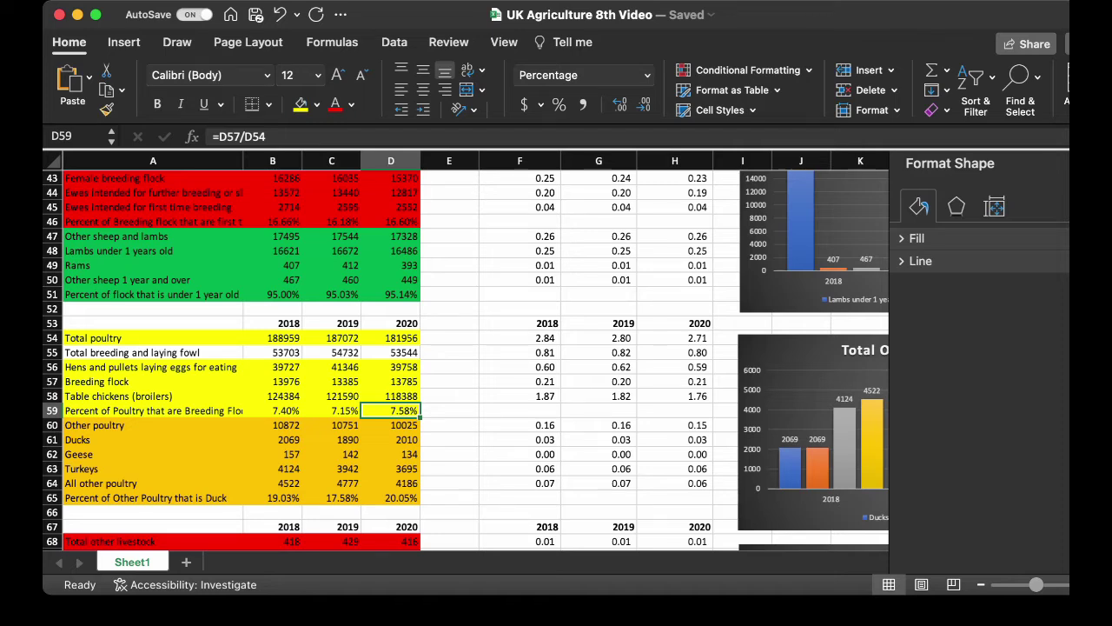
# Review the other poultry counts, checking ducks for 2018 and geese and turkeys for 2019.
pyautogui.click(272, 439)
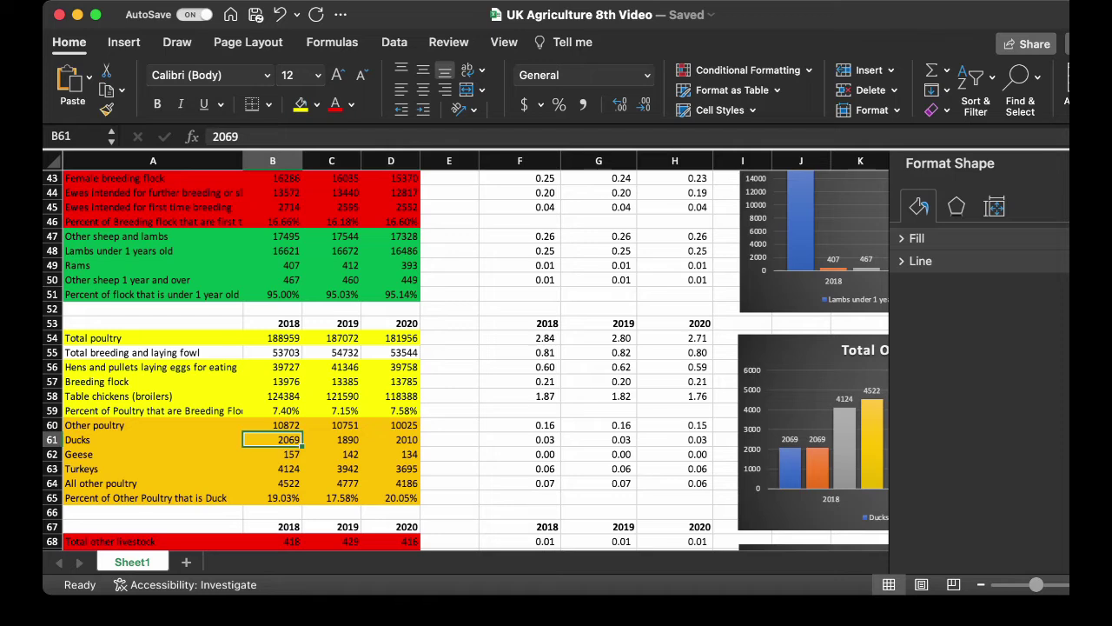
pyautogui.click(331, 454)
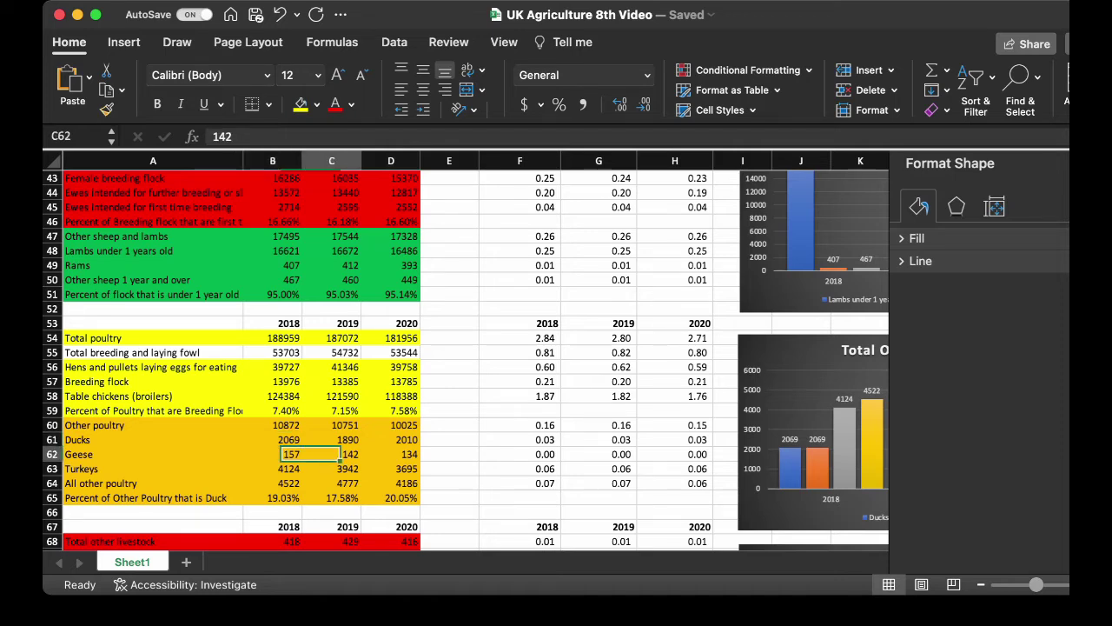
pyautogui.click(331, 469)
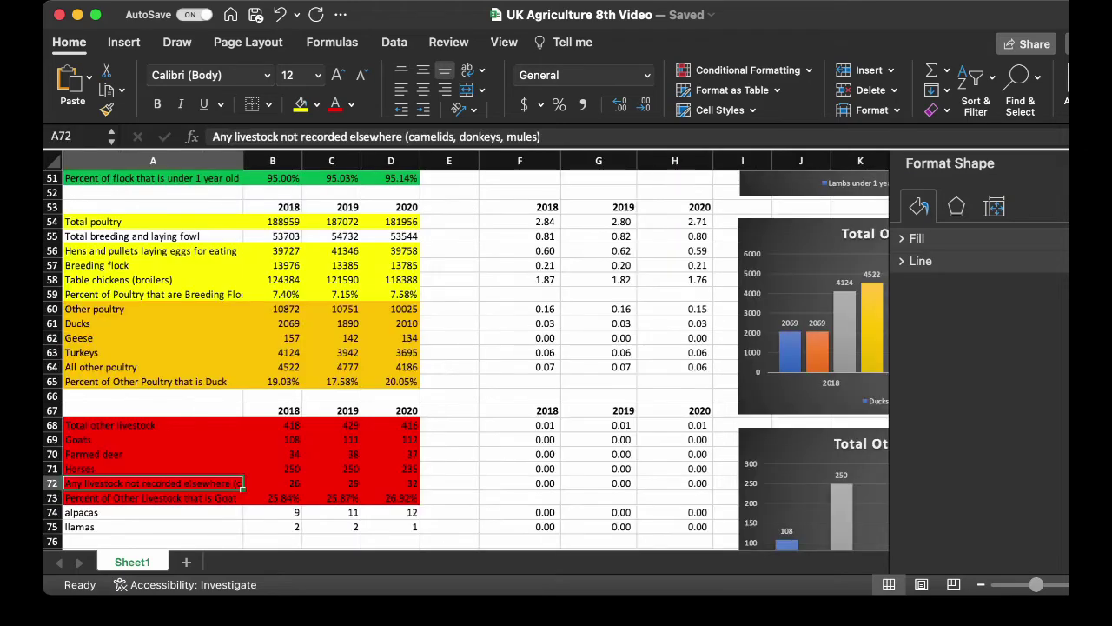
# Examine the 2018 total other livestock, the 2020 goat count and the goat percentages for 2018 and 2020.
pyautogui.click(295, 500)
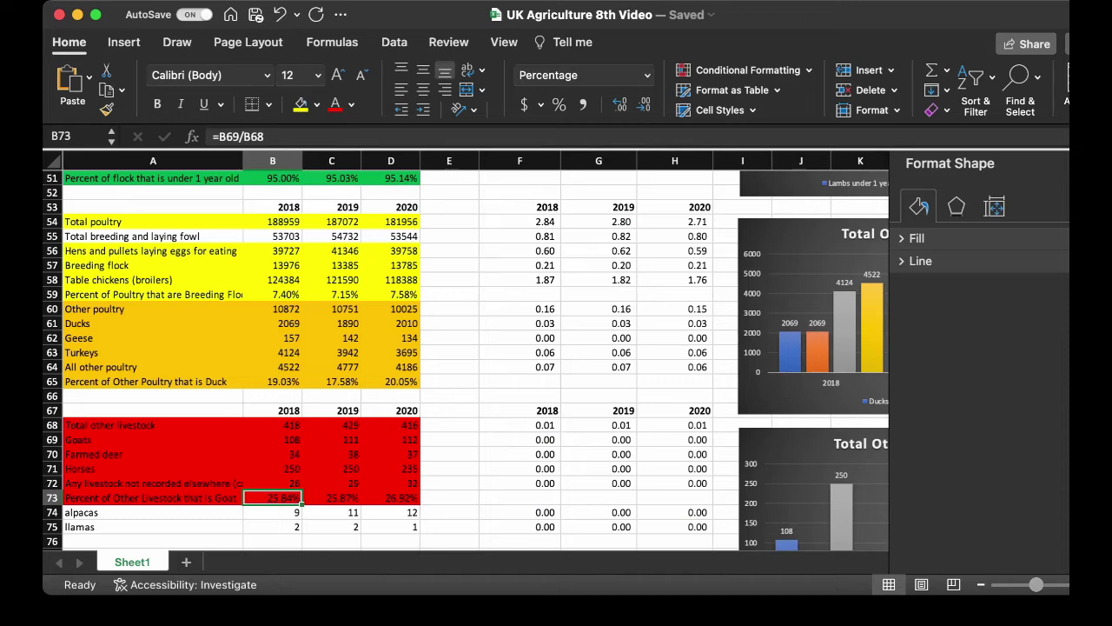
pyautogui.click(273, 424)
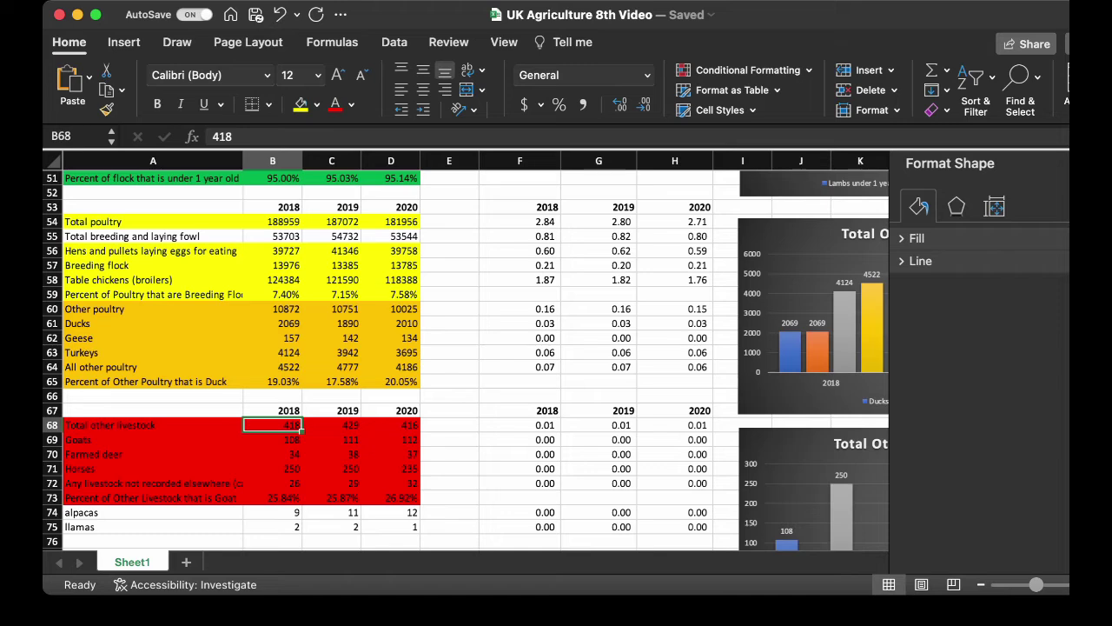
pyautogui.click(391, 440)
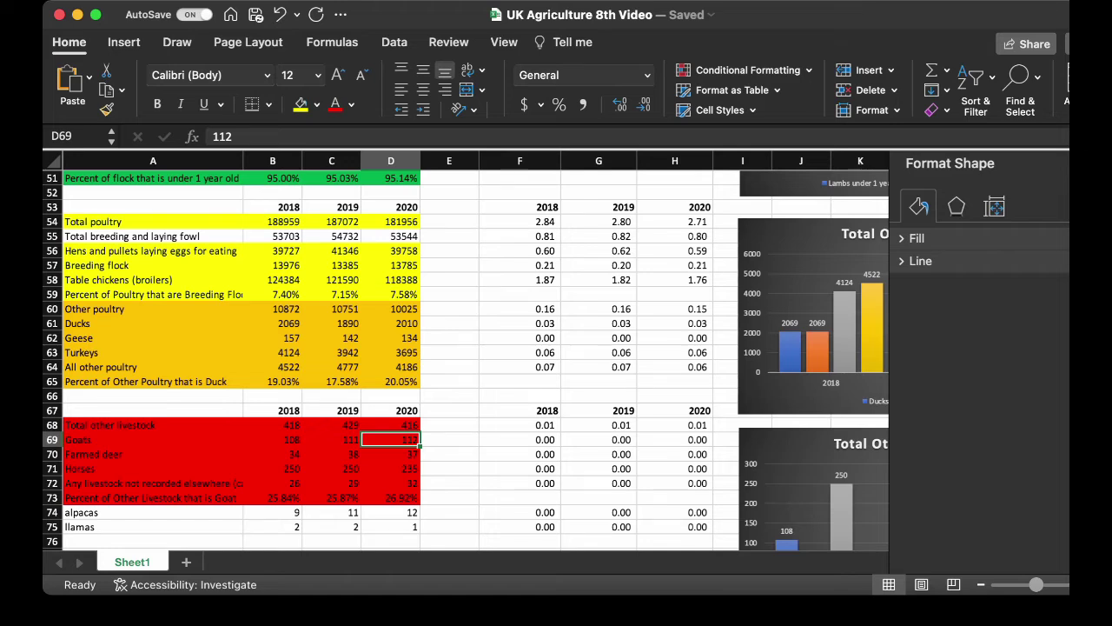
pyautogui.click(271, 497)
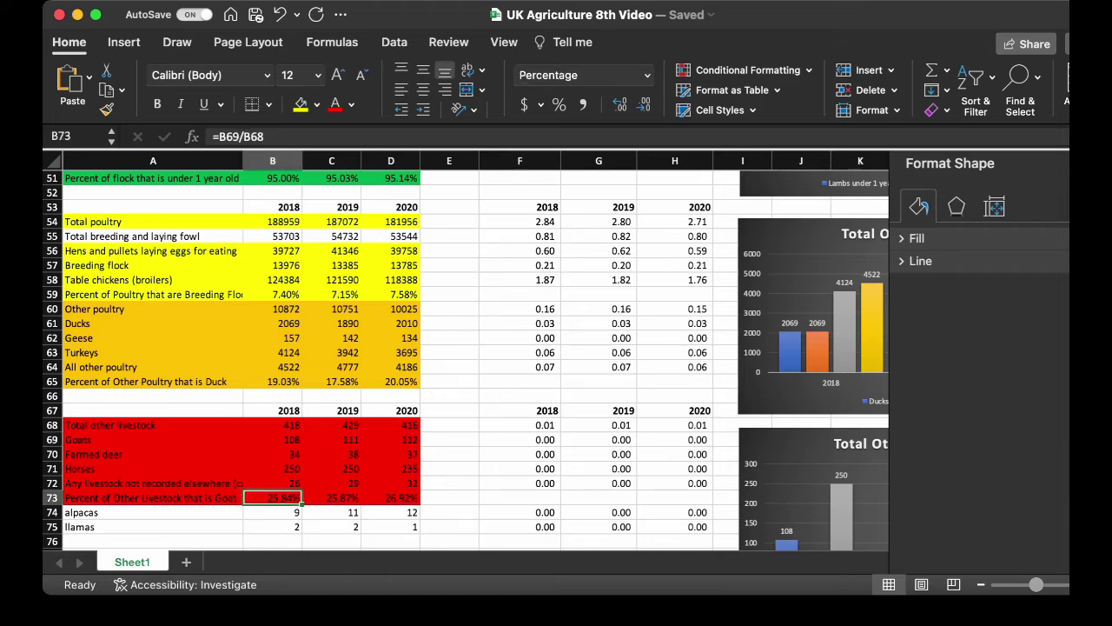
pyautogui.click(390, 497)
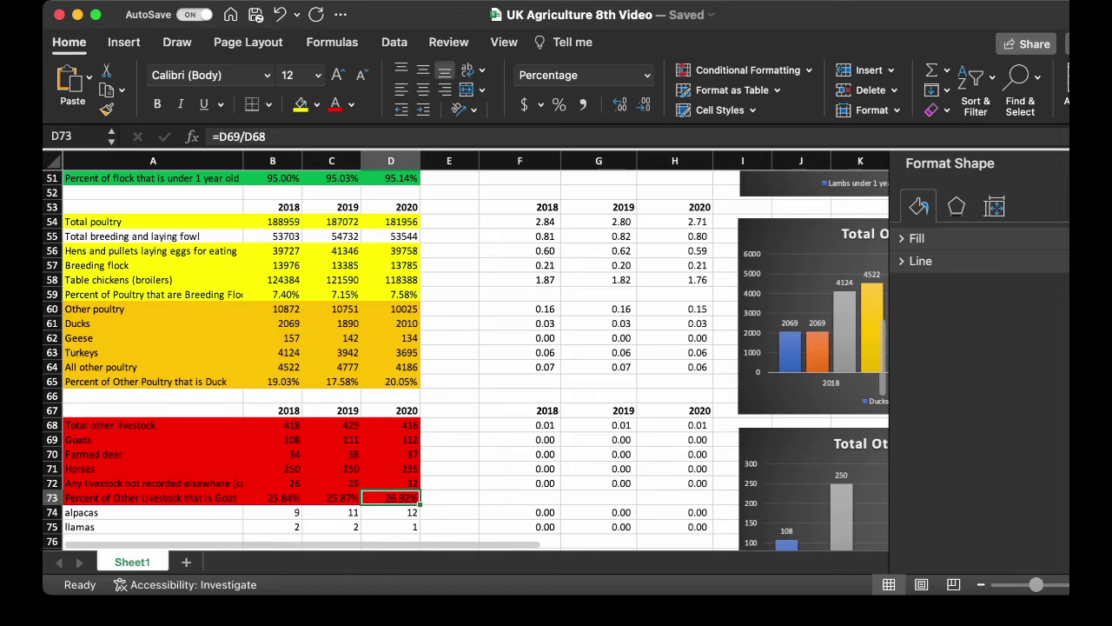
# View the Total Other Poultry Population chart beside the poultry table.
pyautogui.press('Right')
pyautogui.press('Right')
pyautogui.press('Right')
pyautogui.press('Right')
pyautogui.press('Right')
pyautogui.press('Right')
pyautogui.press('Right')
pyautogui.press('Right')
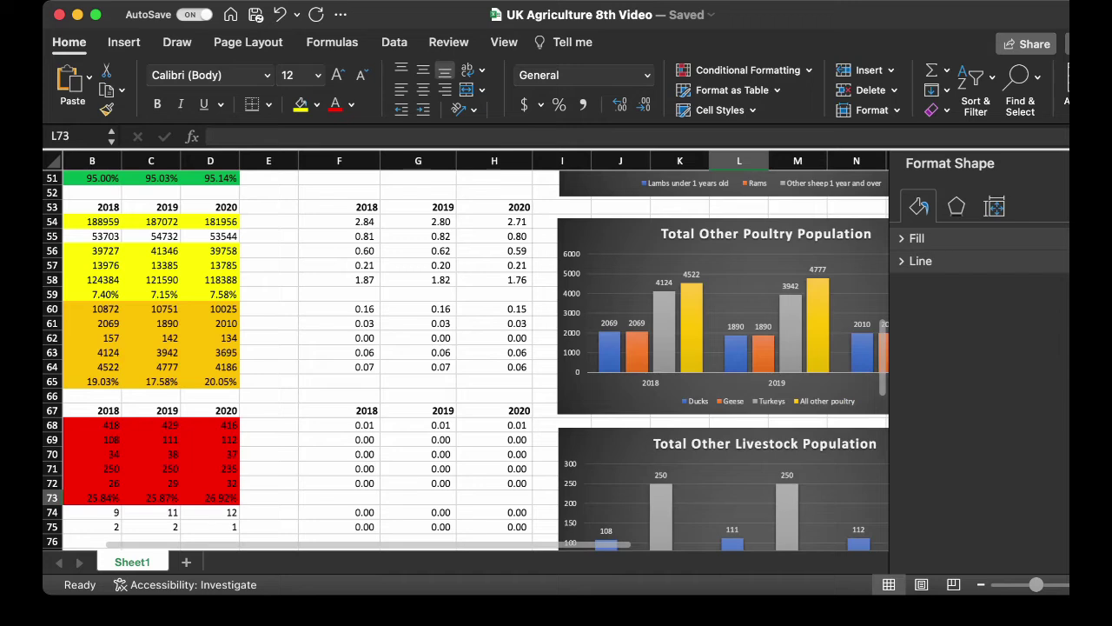
# Check the 2018 total other livestock per 1k people formula and view the full Total Other Livestock Population chart.
pyautogui.click(339, 425)
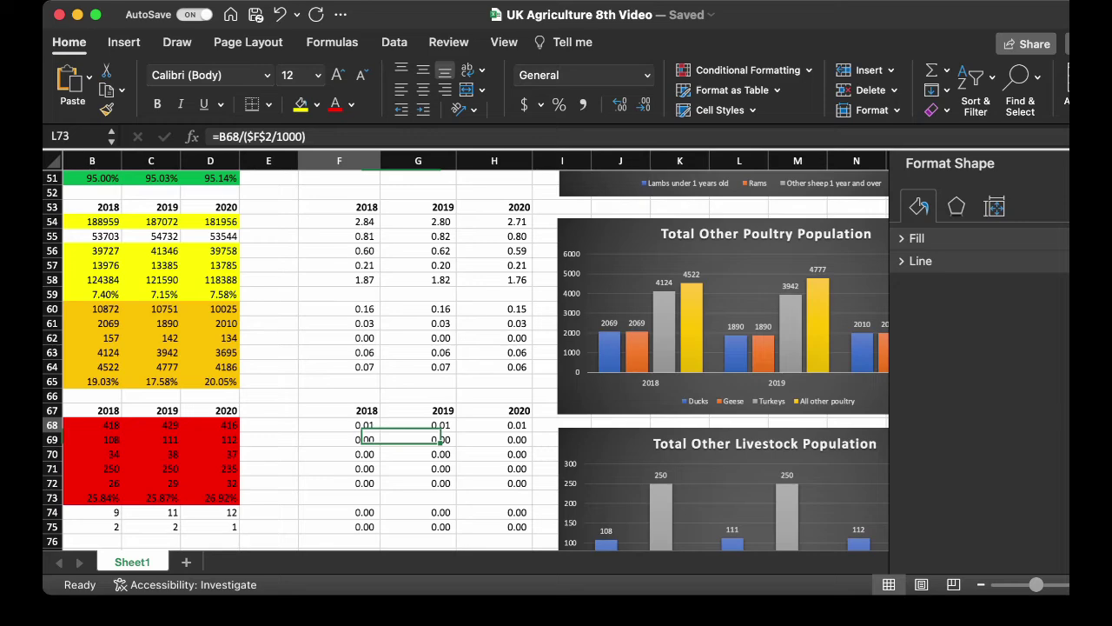
pyautogui.scroll(-3, 466, 350)
pyautogui.hscroll(3, 466, 350)
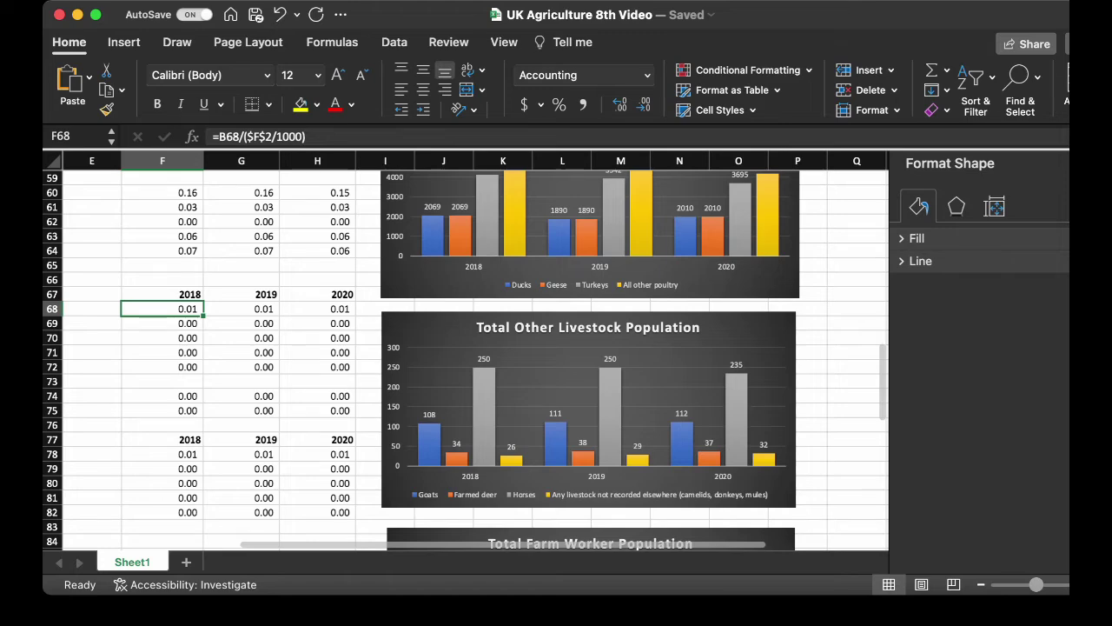
# Review the 2018 total of agricultural workers, the 2020 full-time percentage, the per 1k people columns and the farm worker chart.
pyautogui.scroll(-4, 466, 350)
pyautogui.hscroll(-2, 465, 350)
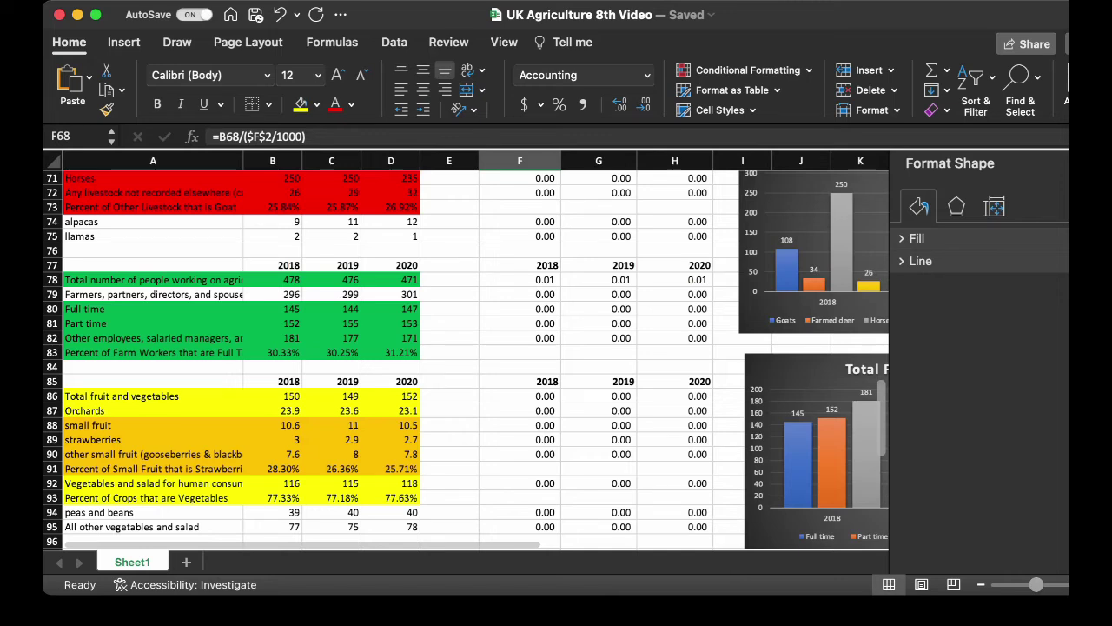
pyautogui.click(272, 280)
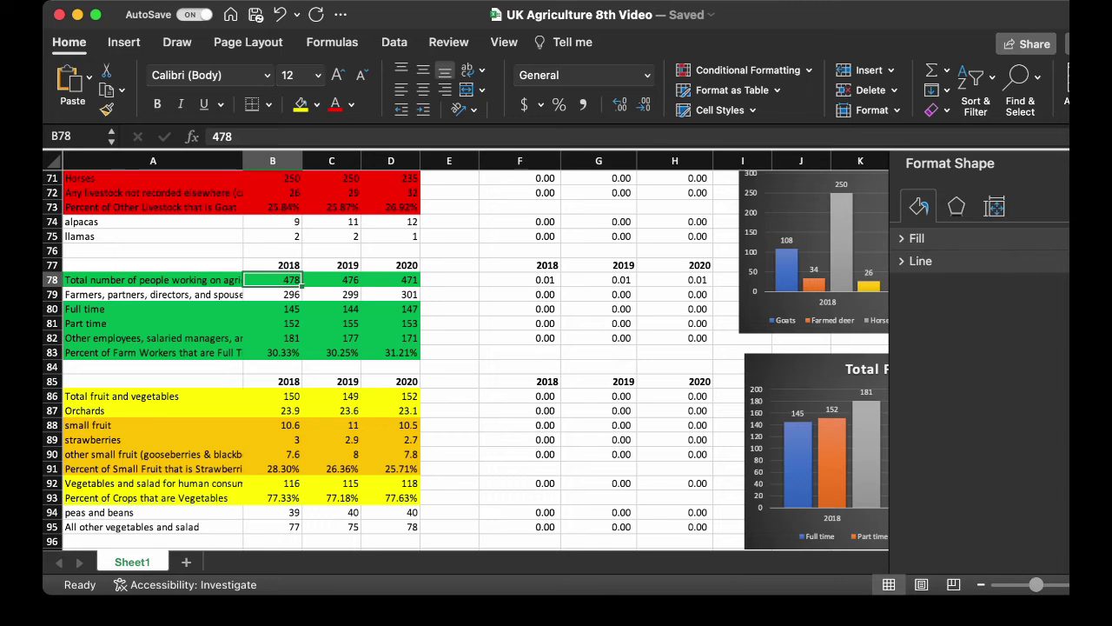
pyautogui.click(390, 352)
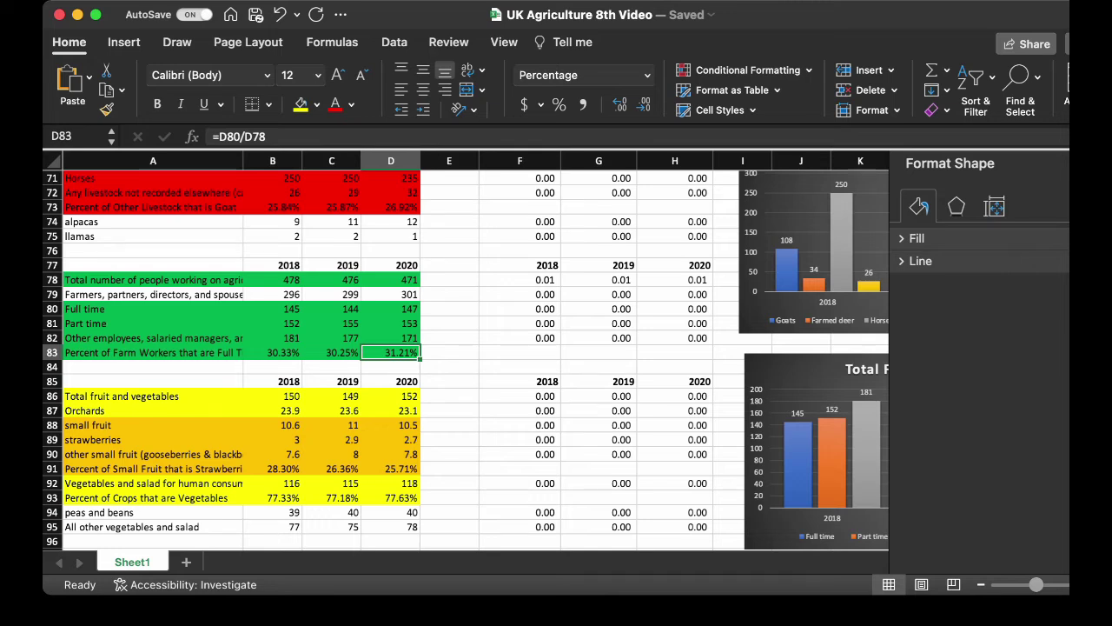
pyautogui.click(674, 352)
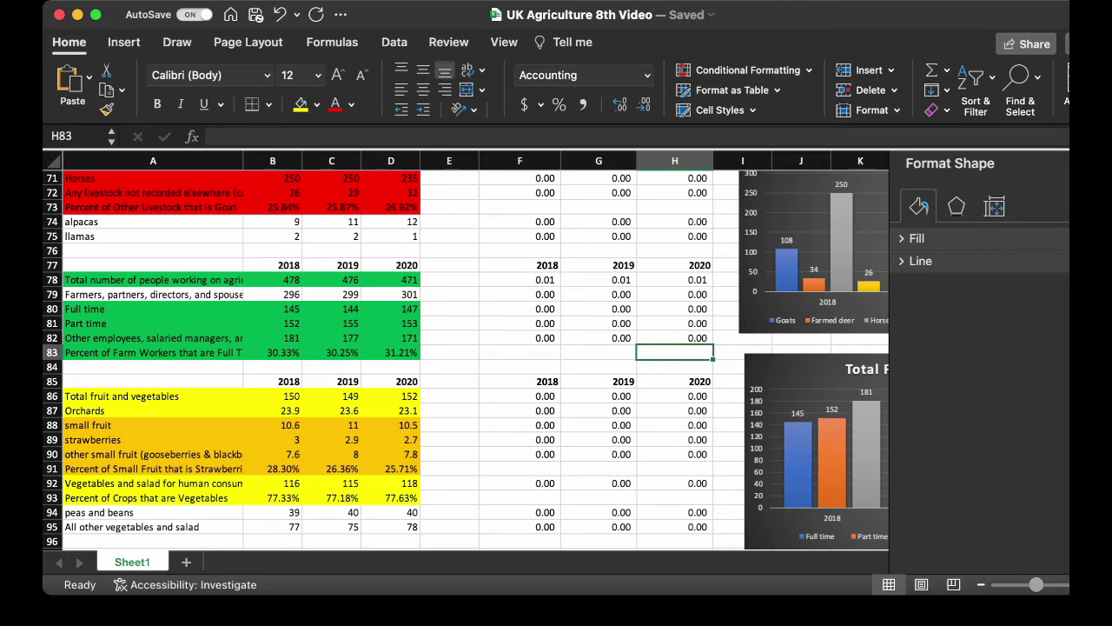
pyautogui.hscroll(5, 469, 348)
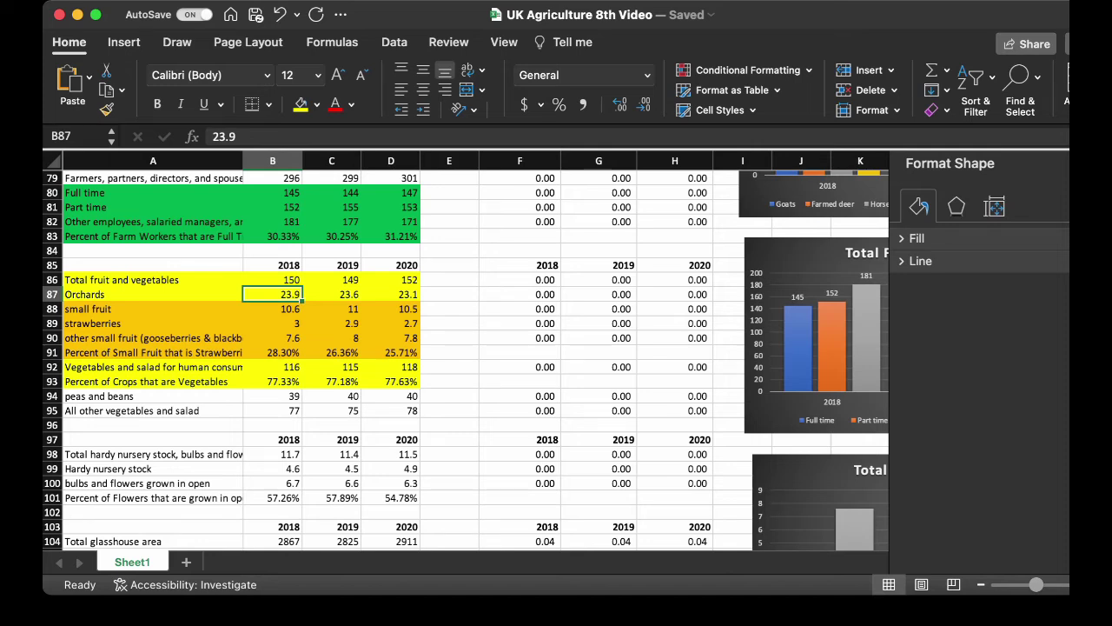
# Examine the 2020 small fruit and strawberry figures and the 2018 strawberry percentage of small fruit.
pyautogui.click(390, 309)
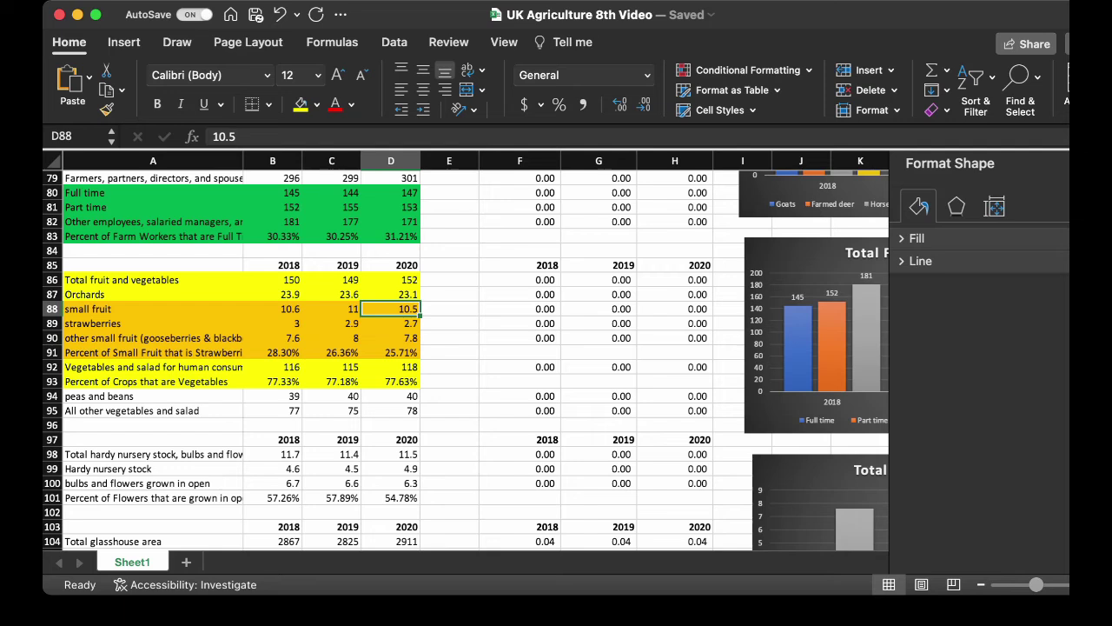
pyautogui.click(390, 323)
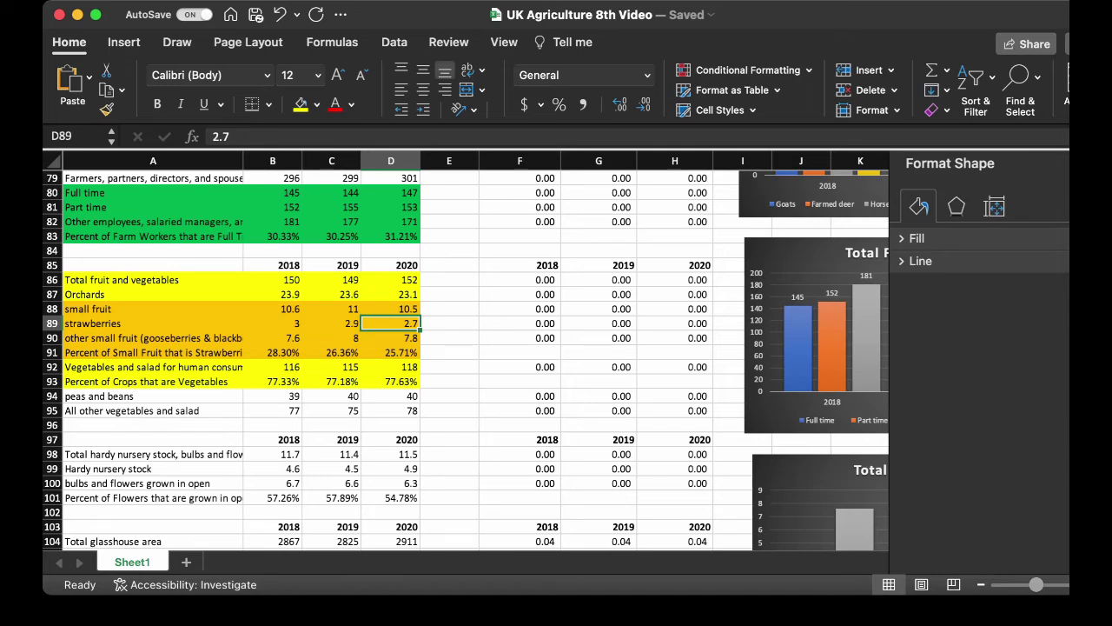
pyautogui.click(273, 351)
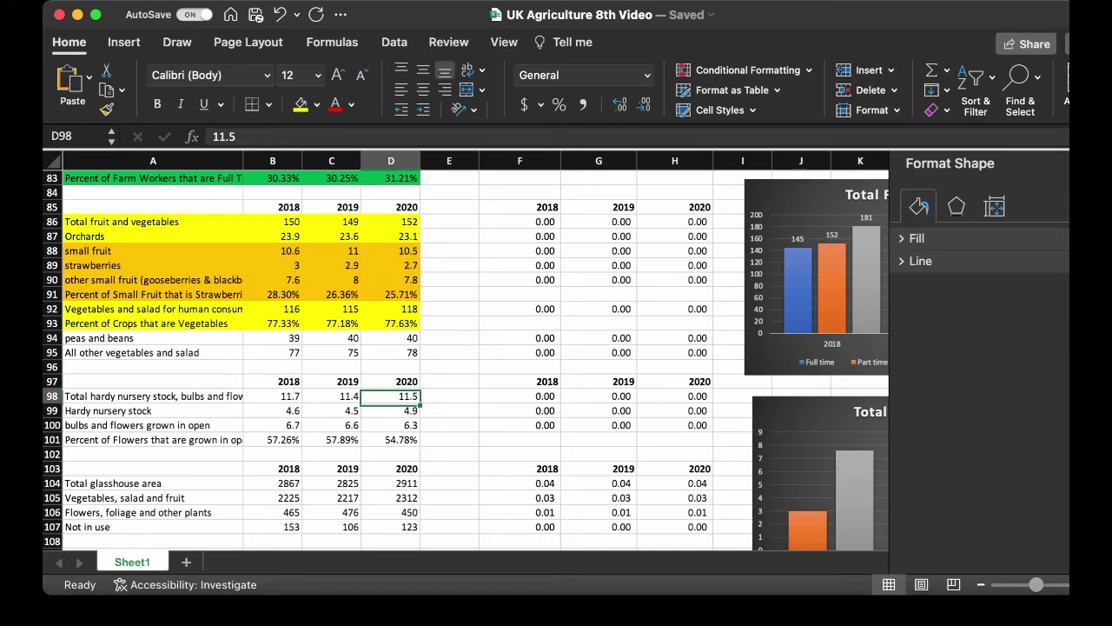
# Read the total hardy nursery stock, bulbs and flowers label and check the 2018 nursery stock and open-grown flower figures.
pyautogui.click(153, 395)
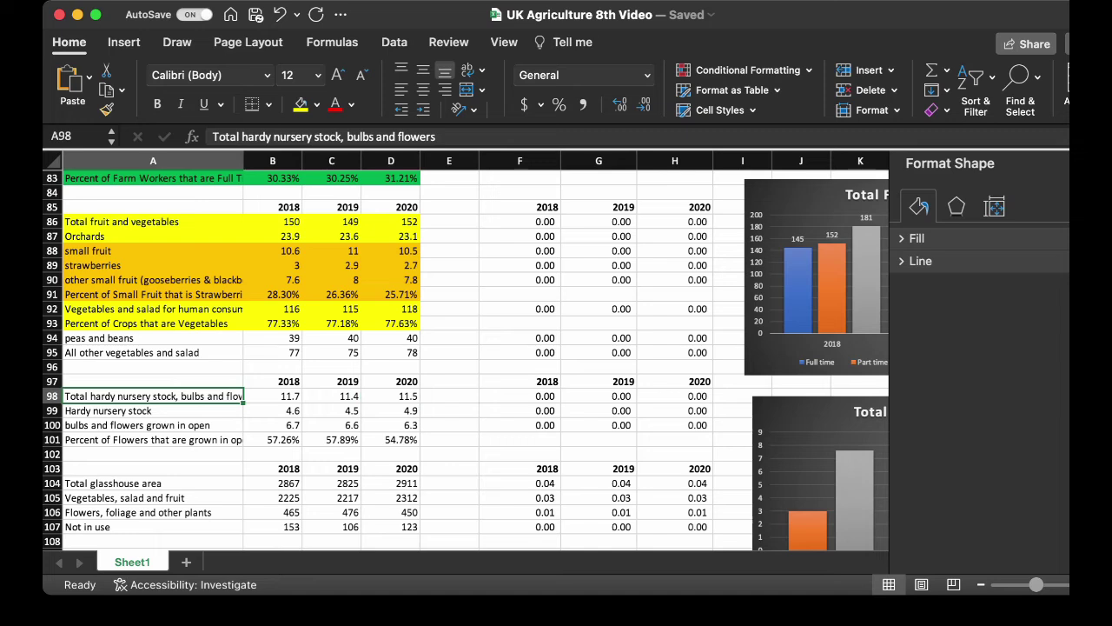
pyautogui.click(271, 410)
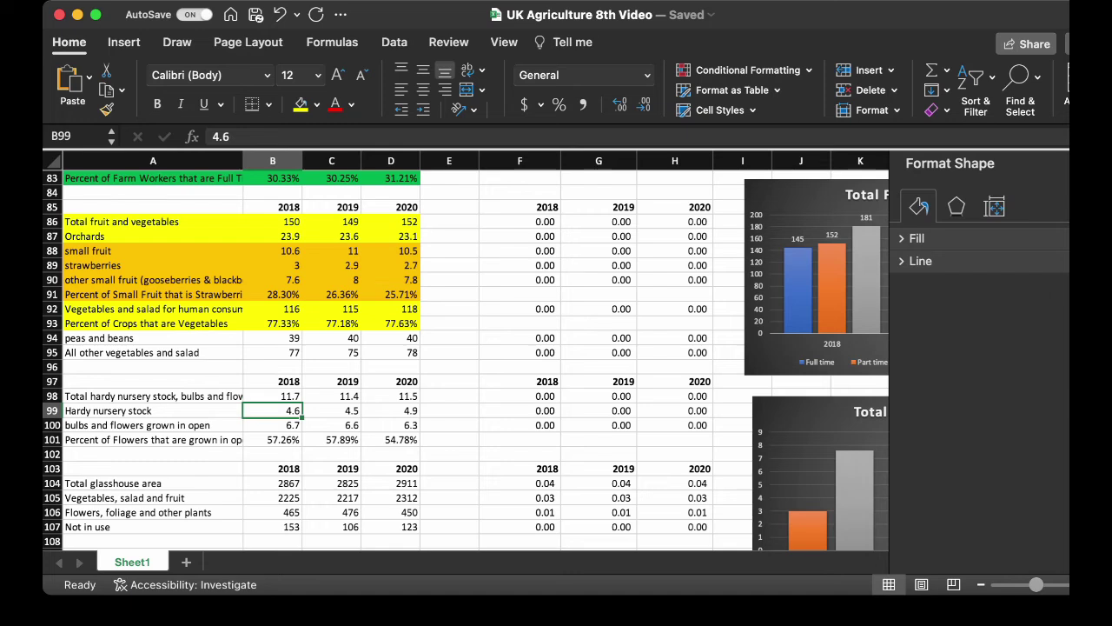
pyautogui.click(272, 425)
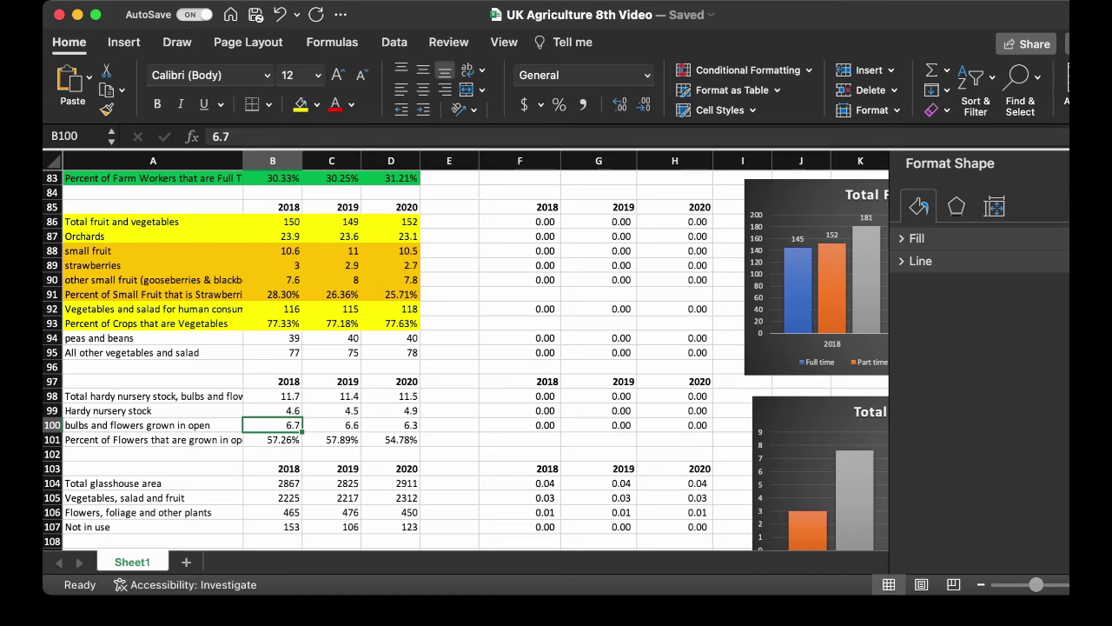
# Compare the total glasshouse area for 2018 and 2020.
pyautogui.click(153, 483)
pyautogui.scroll(-3, 466, 360)
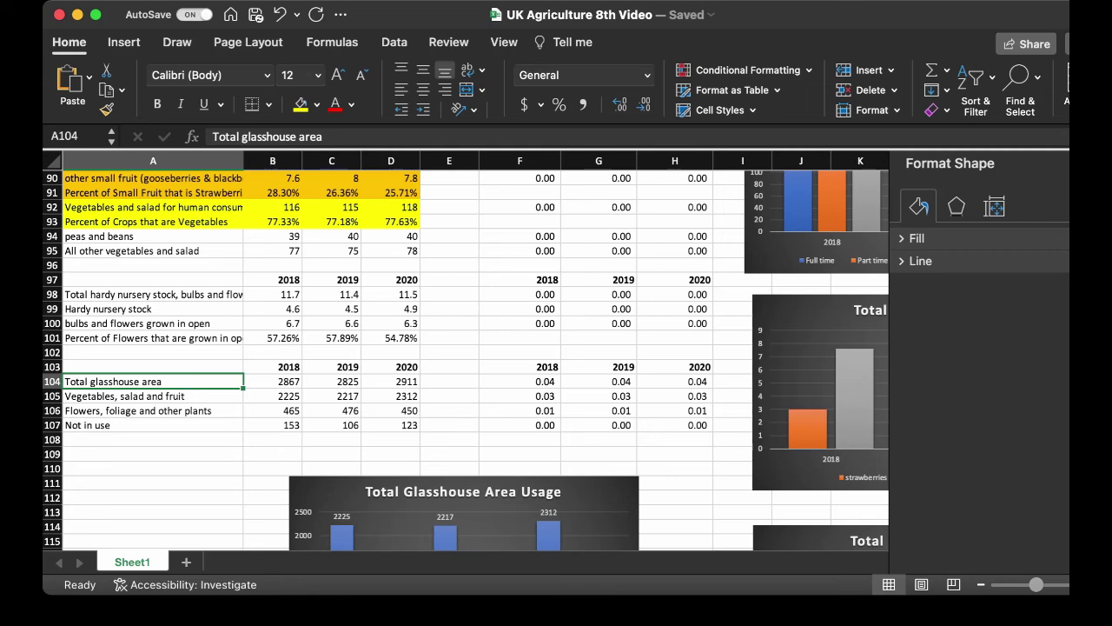
pyautogui.click(272, 381)
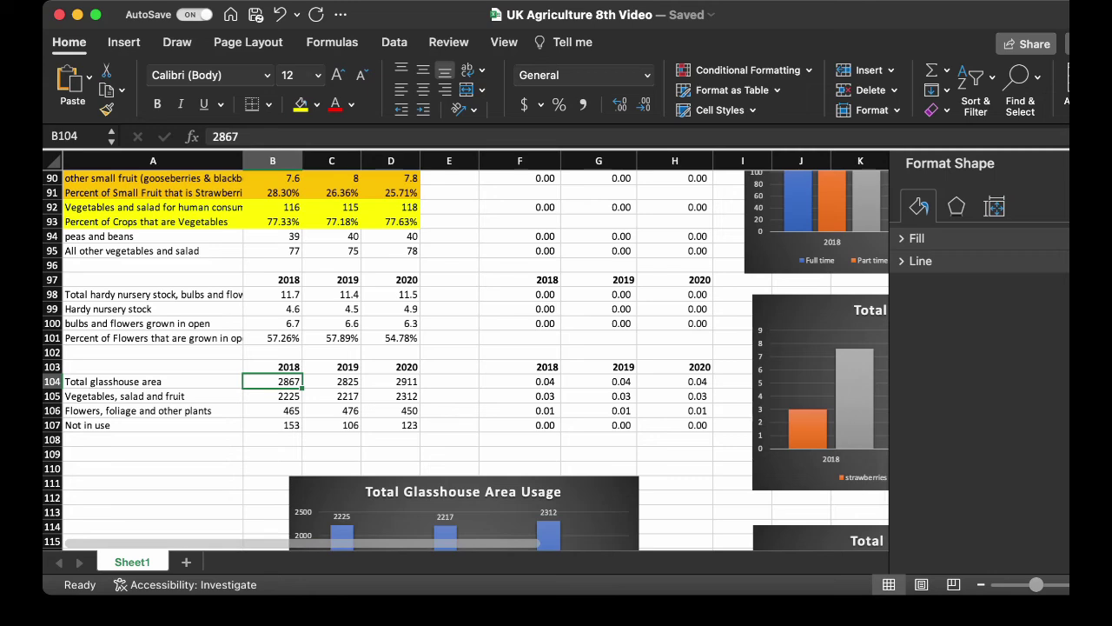
pyautogui.click(390, 382)
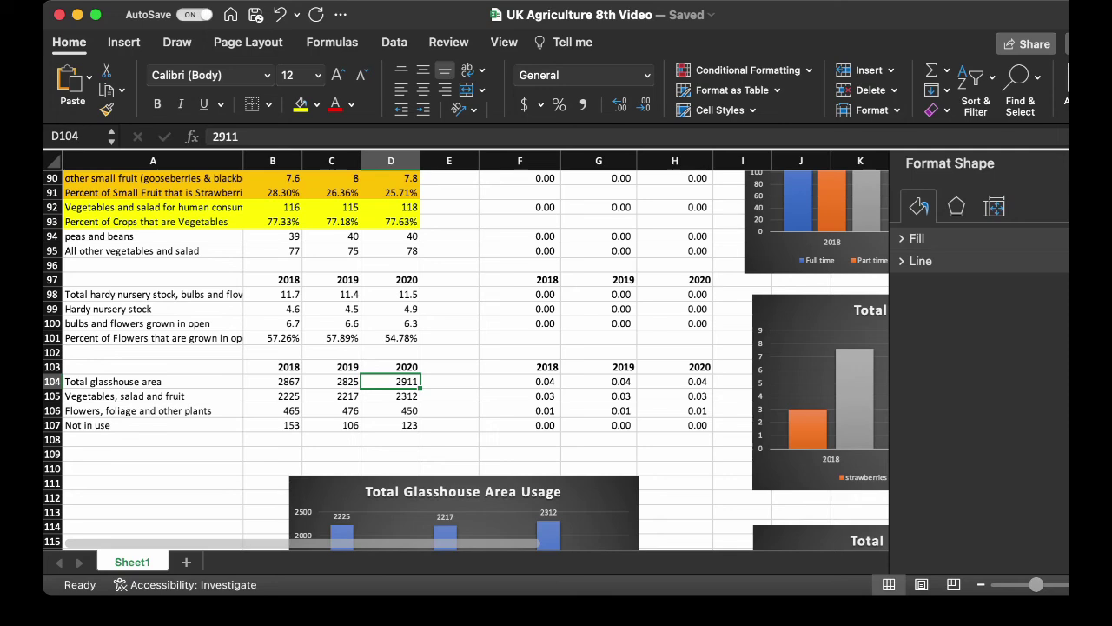
# View the full Total Glasshouse Area Usage chart below the glasshouse table.
pyautogui.press('Down')
pyautogui.press('Down')
pyautogui.press('Down')
pyautogui.press('Down')
pyautogui.press('Down')
pyautogui.press('Down')
pyautogui.press('Down')
pyautogui.press('Down')
pyautogui.press('Down')
pyautogui.press('Down')
pyautogui.press('Down')
pyautogui.press('Down')
pyautogui.press('Down')
pyautogui.press('Down')
pyautogui.press('Down')
pyautogui.press('Down')
pyautogui.press('Down')
pyautogui.press('Down')
pyautogui.press('Down')
pyautogui.press('Down')
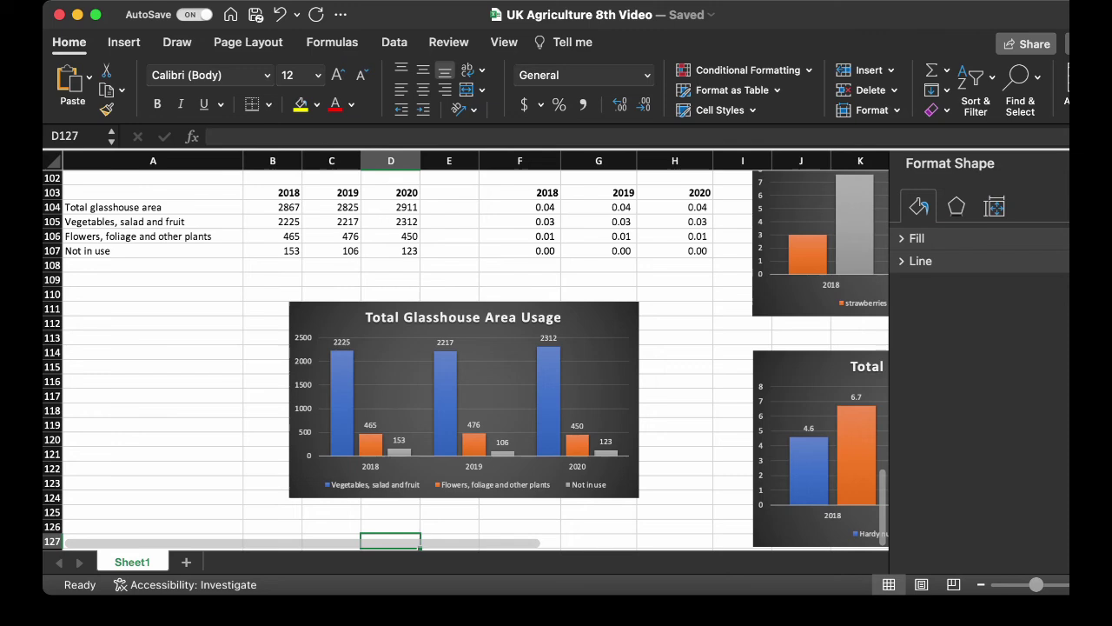
# View the Total Flower Stock Population chart, glancing back at the glasshouse usage chart for comparison.
pyautogui.hscroll(5, 476, 350)
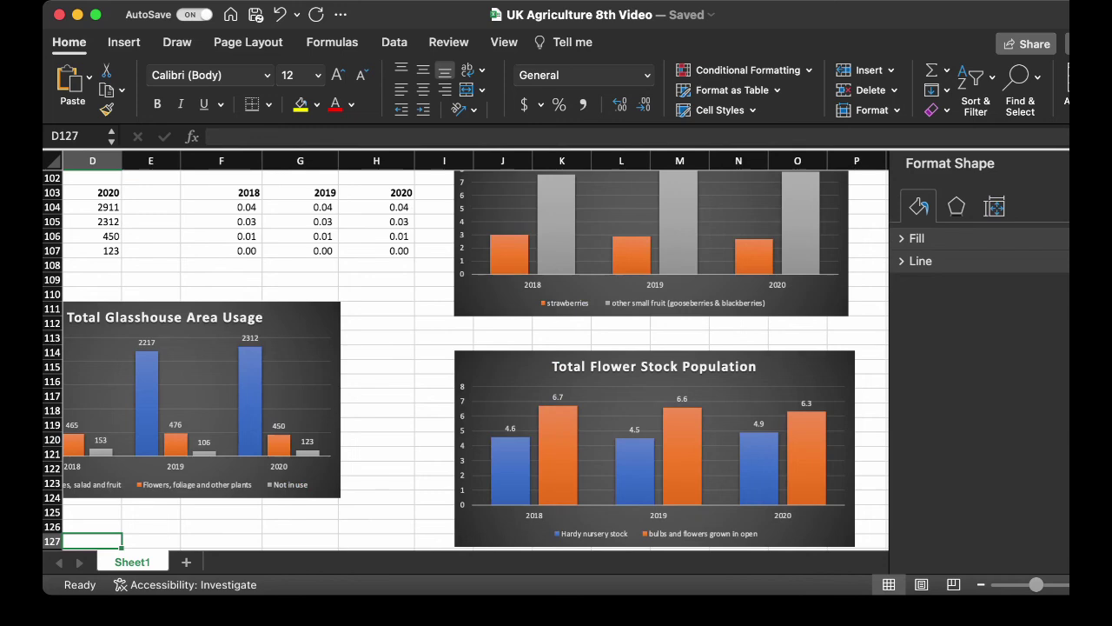
pyautogui.hscroll(-5, 476, 357)
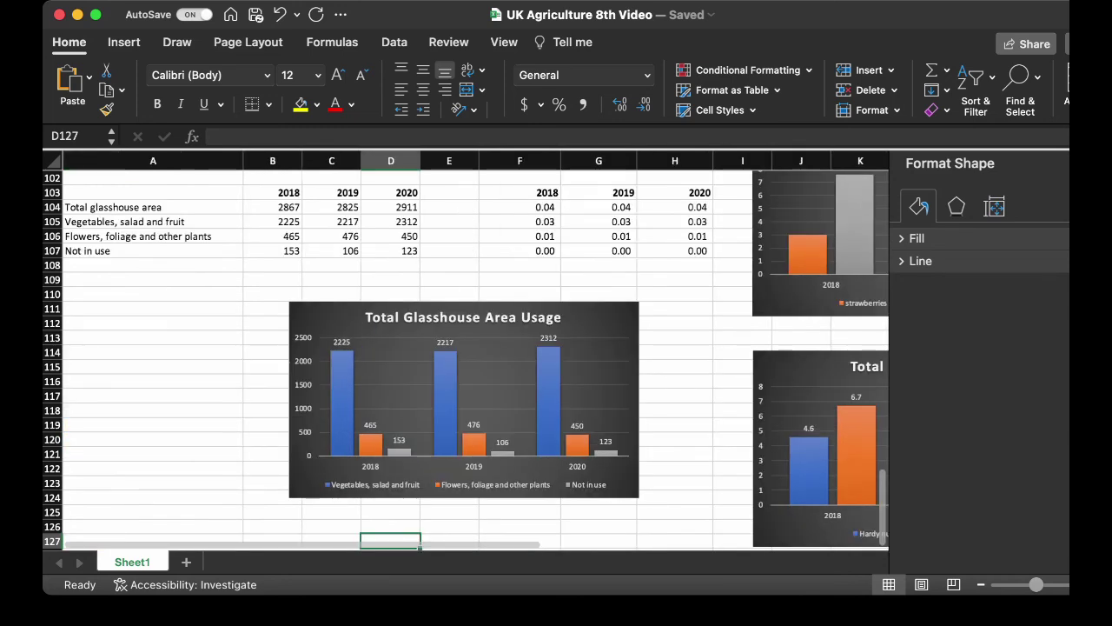
pyautogui.hscroll(3, 476, 357)
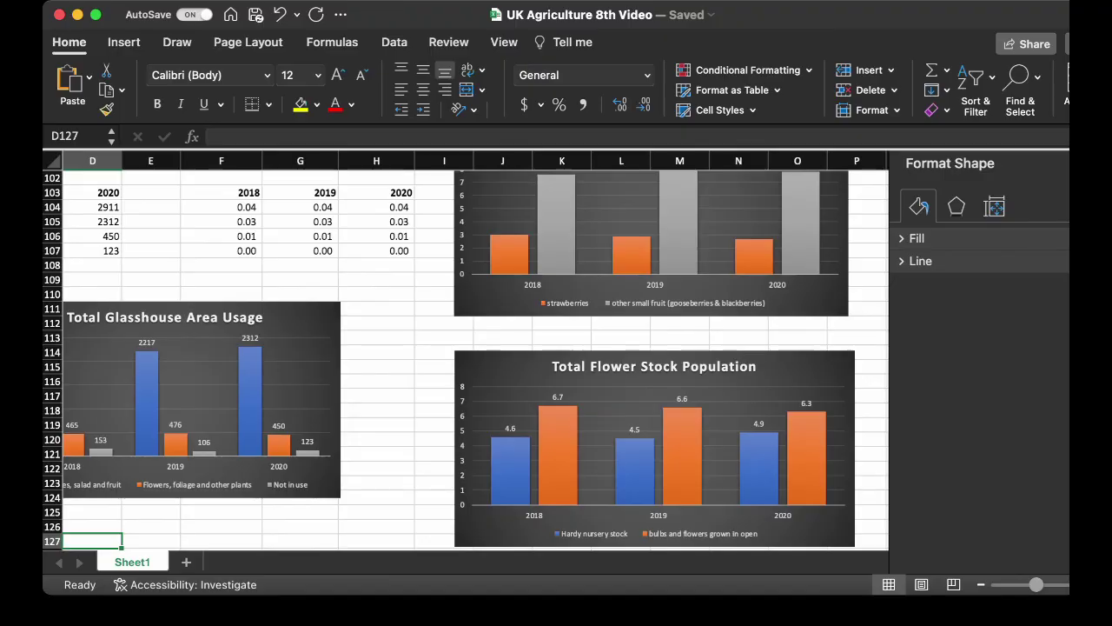